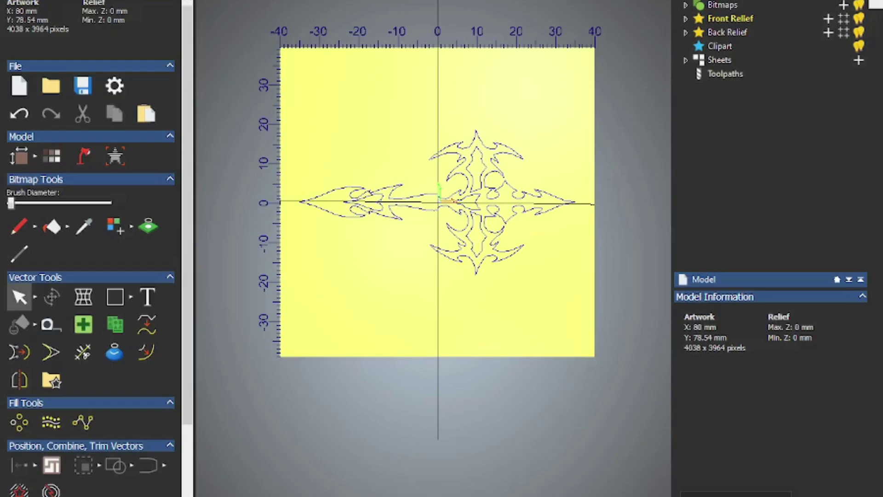
Bring forward the Calculator showing 25 × 3.1417 = 78.5425, then switch to the Facebook page
left_click(675, 496)
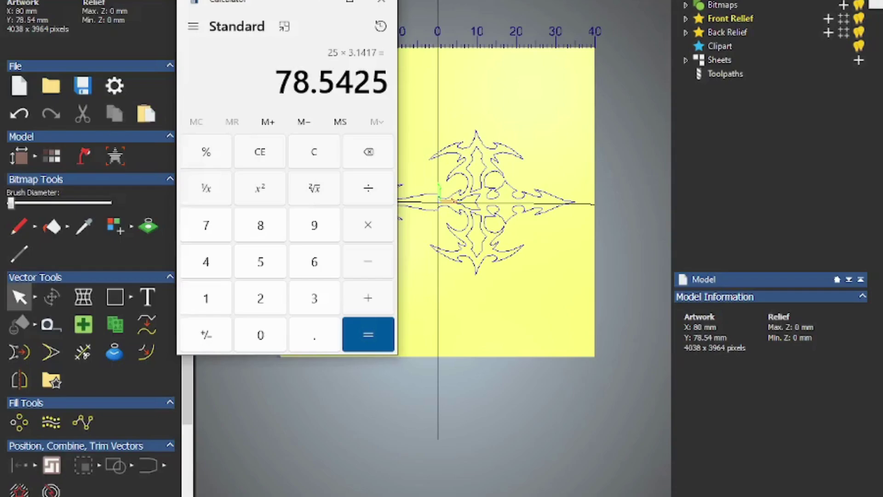
mouse_move(644, 495)
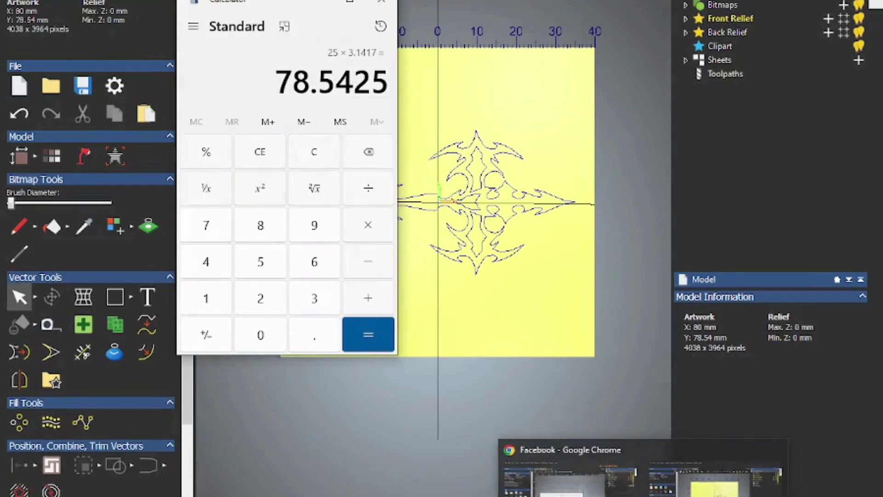
left_click(614, 495)
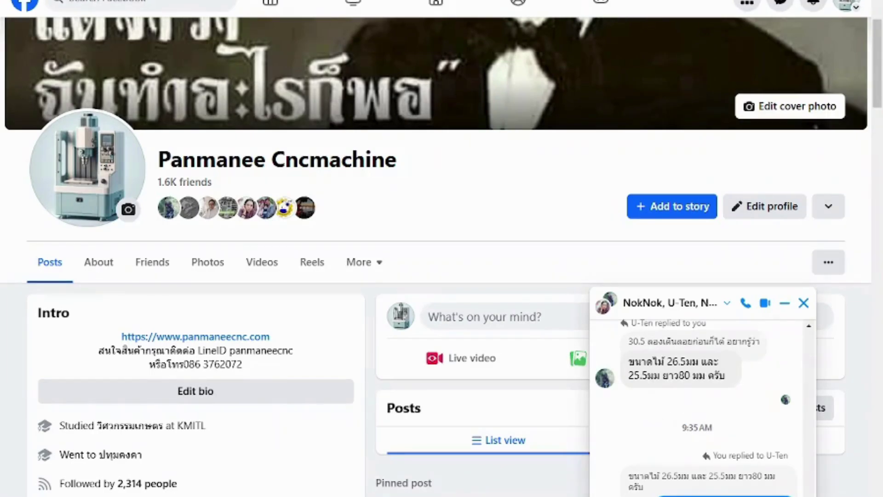
Switch back to the rotary_n4_26.5_80 project window in ArtCAM
left_click(644, 496)
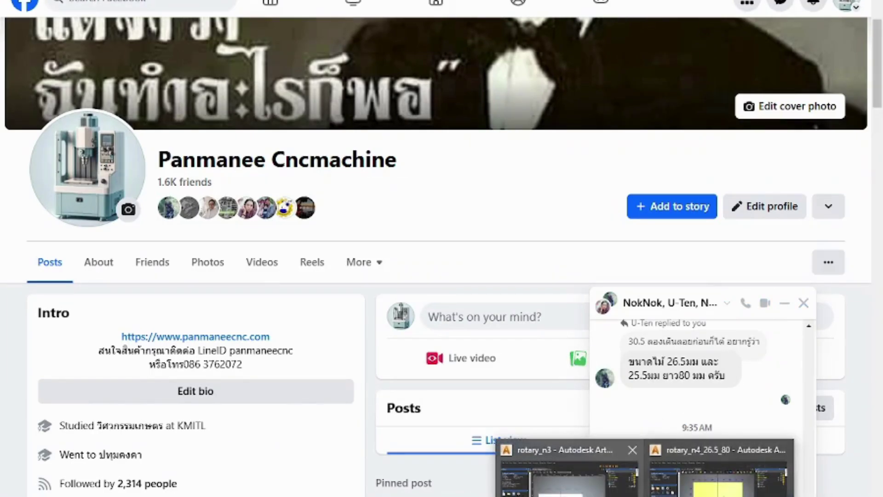
left_click(717, 476)
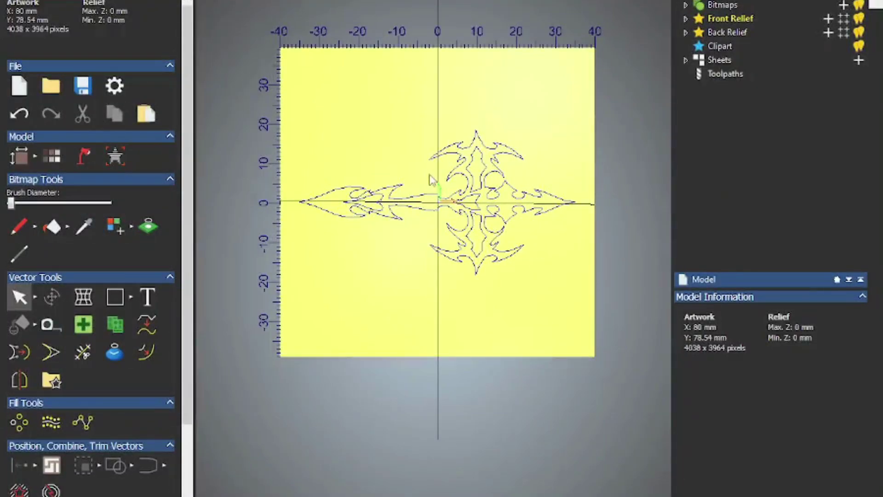
Draw a rectangle near the sheet bottom and create it at width 80 mm, height 1 mm
scroll(433, 180, "up", 1)
scroll(434, 182, "down", 1)
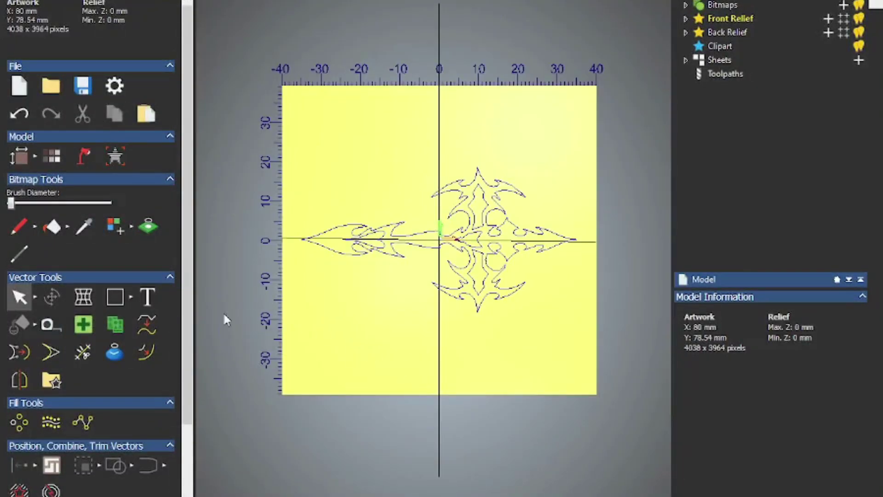
left_click(115, 299)
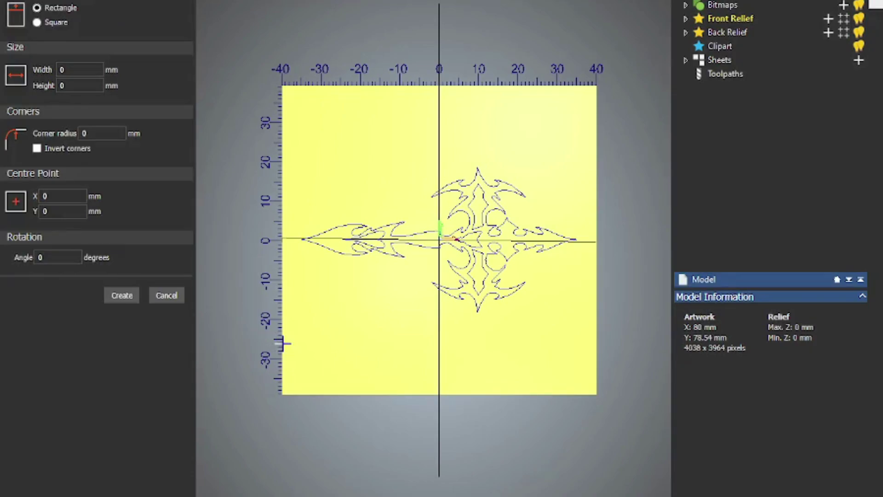
left_click_drag(284, 343, 594, 352)
left_click_drag(85, 69, 33, 70)
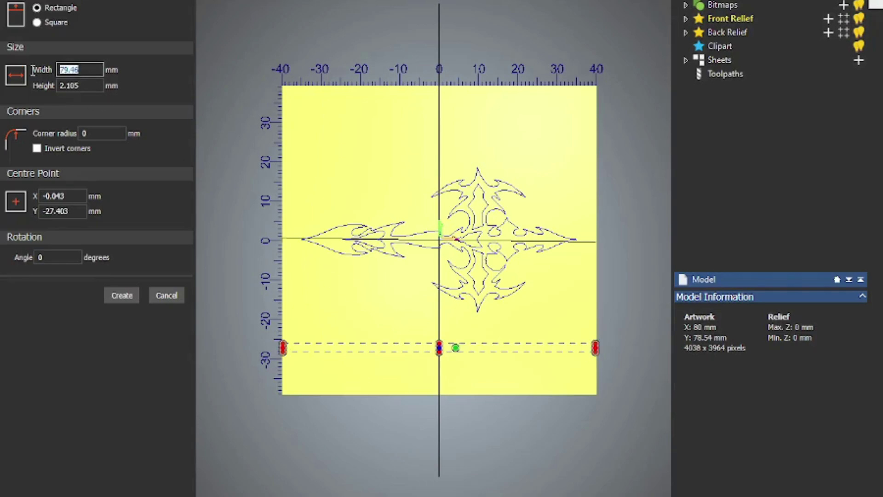
type("80")
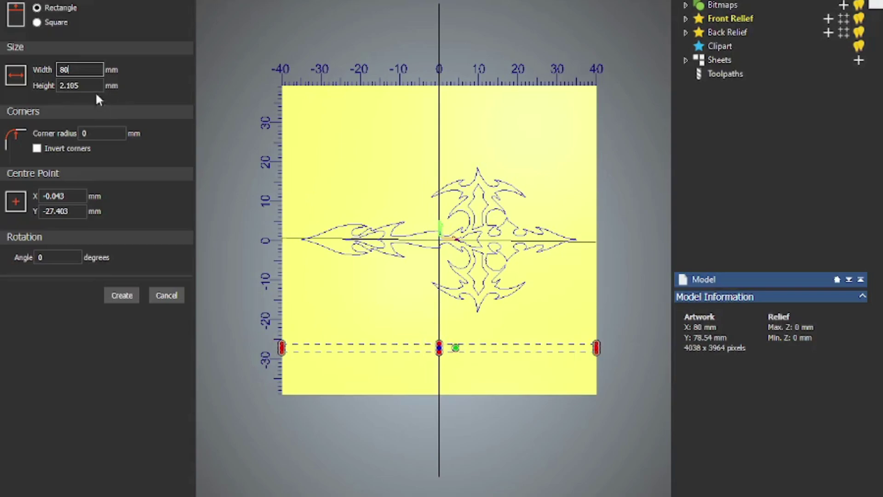
left_click(62, 87)
double_click(62, 86)
type("1")
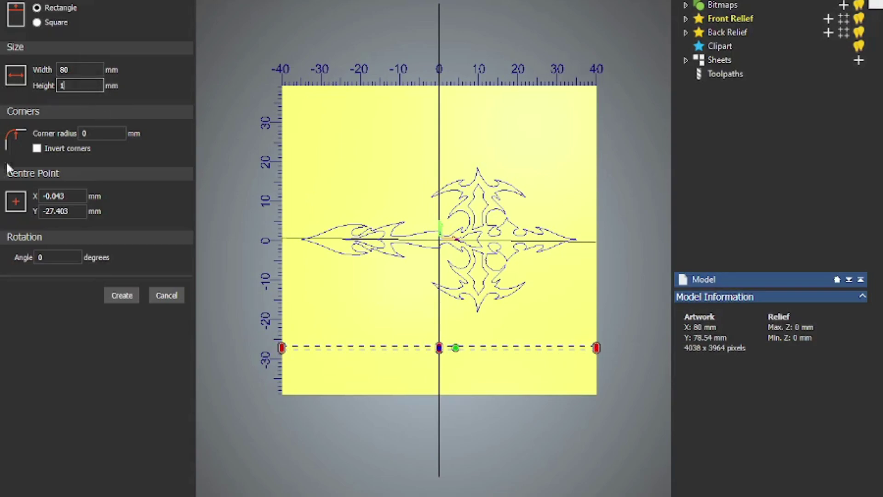
left_click(125, 294)
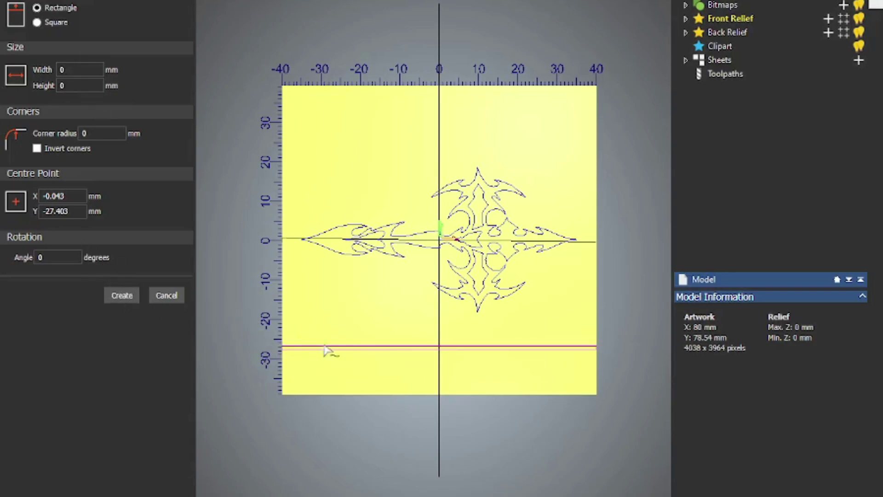
scroll(427, 360, "up", 2)
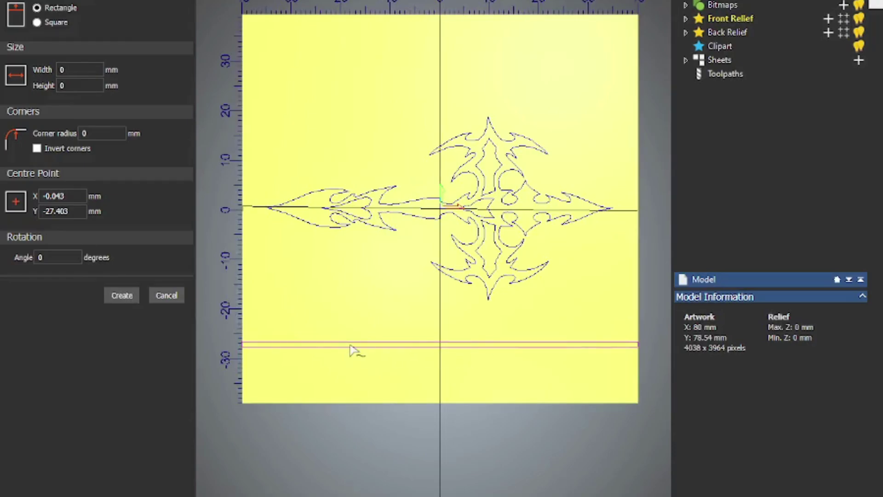
left_click(166, 295)
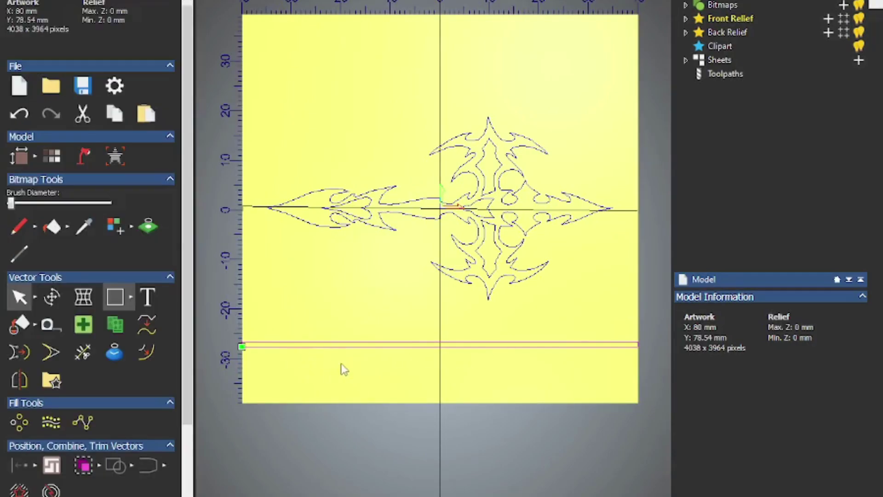
Node-edit the thin rectangle, nudging its upper-right corner node down twice to form a wedge
scroll(344, 368, "down", 1)
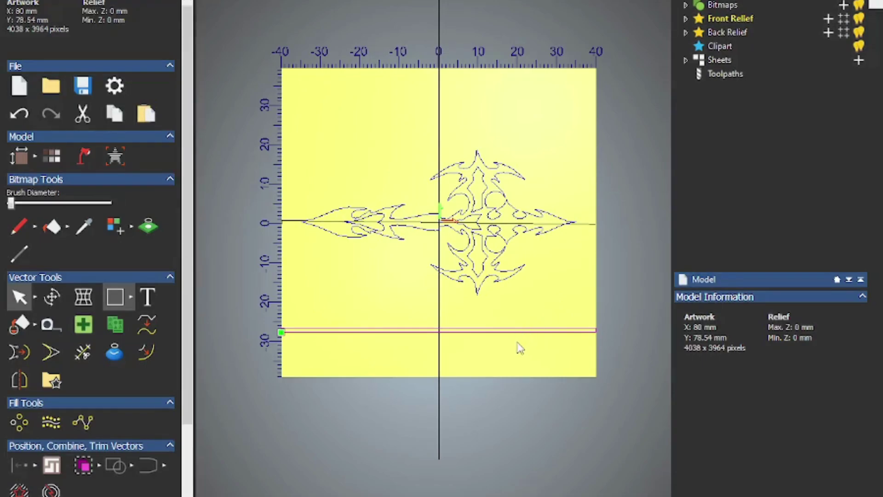
key("n")
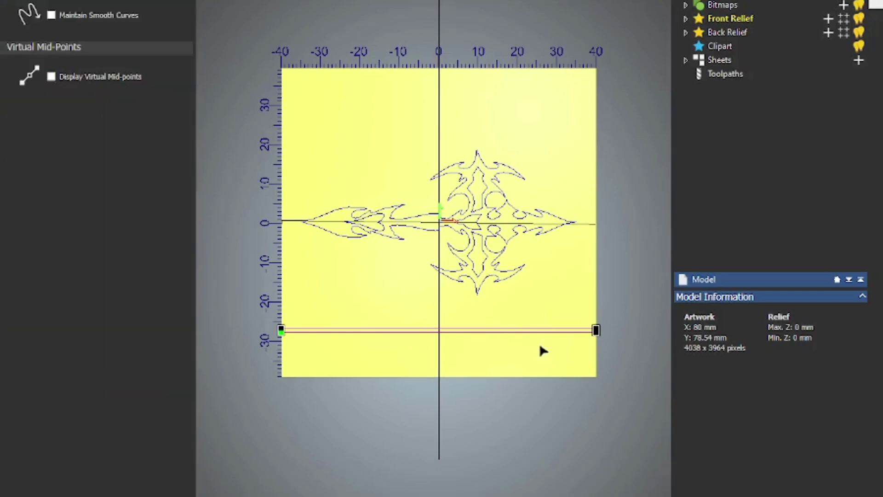
scroll(604, 335, "up", 2)
scroll(628, 328, "up", 5)
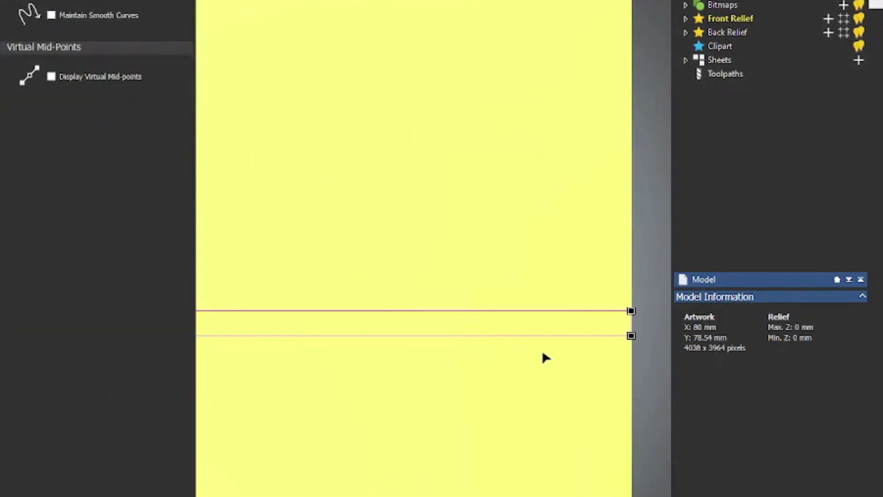
scroll(556, 350, "down", 2)
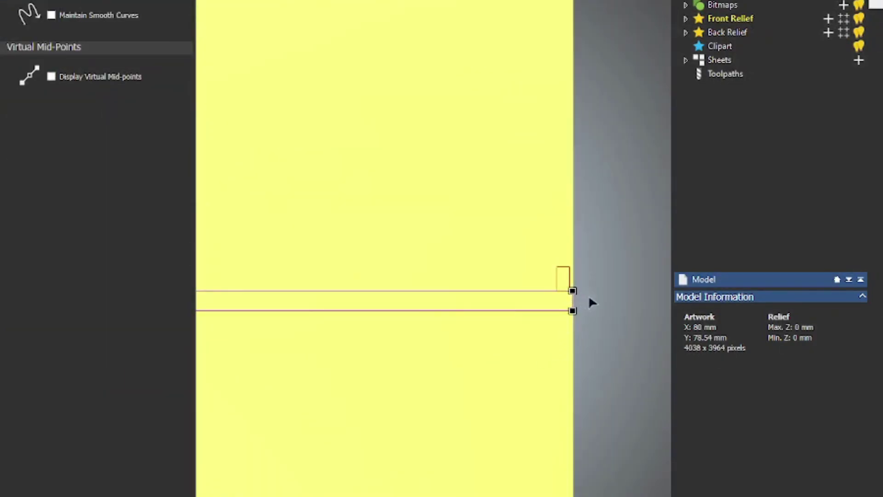
left_click_drag(589, 297, 592, 300)
key("Down")
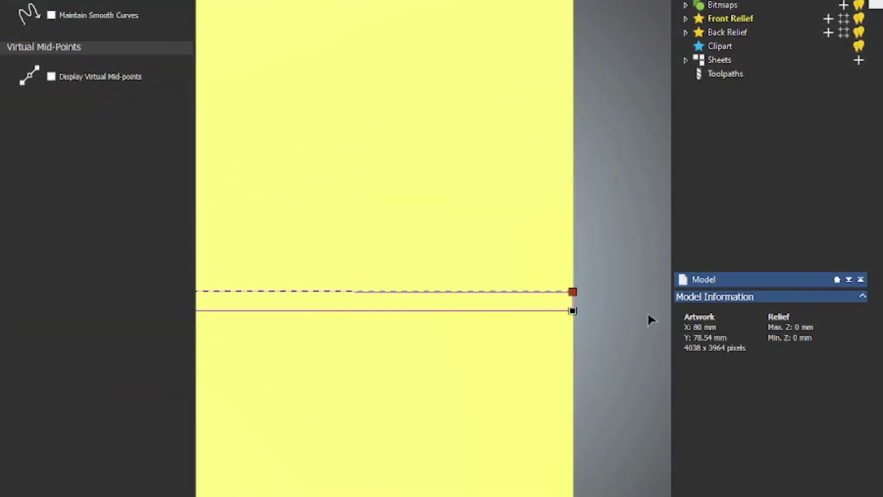
key("Down")
key("Down")
key("Down")
key("Down")
key("Down")
key("Down")
key("Down")
key("Down")
key("Down")
key("Down")
key("Down")
key("Down")
key("Down")
key("Down")
key("Down")
key("Down")
key("Down")
key("Down")
key("Down")
key("Down")
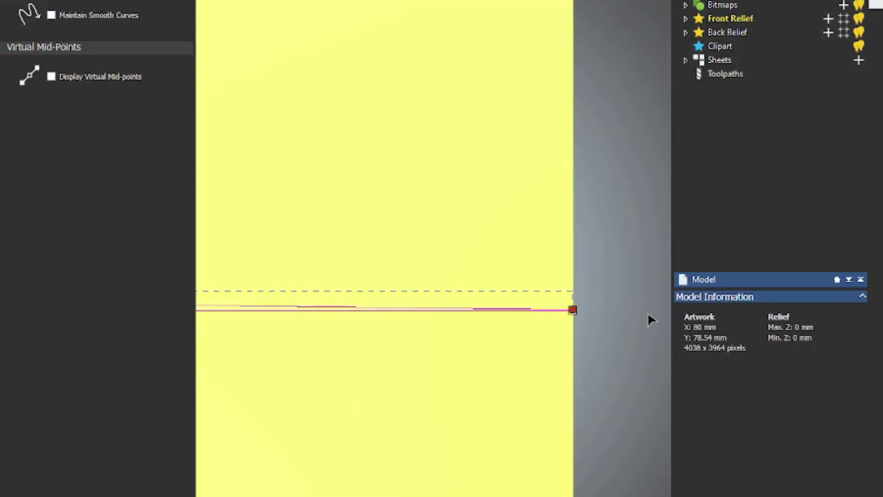
scroll(414, 299, "down", 5)
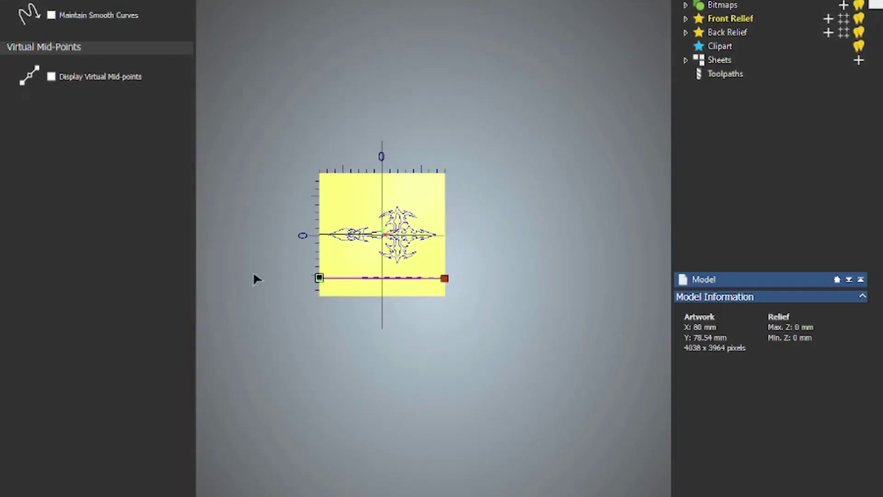
scroll(321, 291, "up", 8)
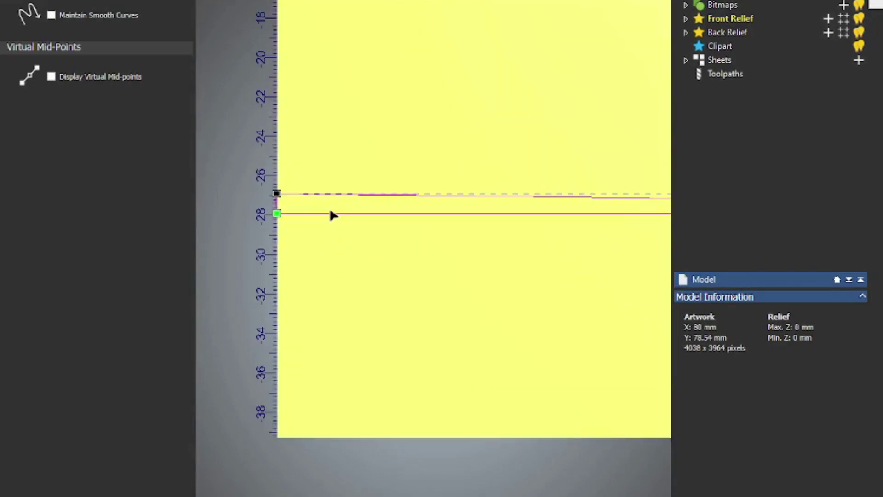
right_click(366, 222)
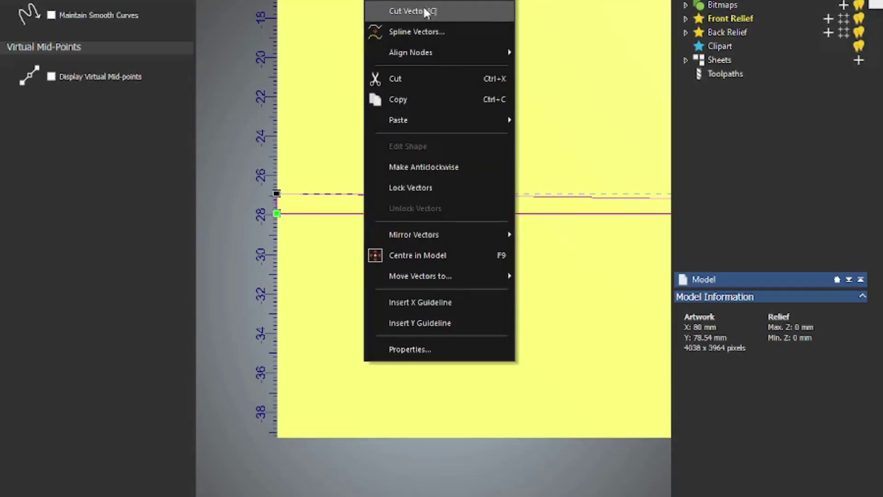
left_click(332, 151)
left_click(350, 213)
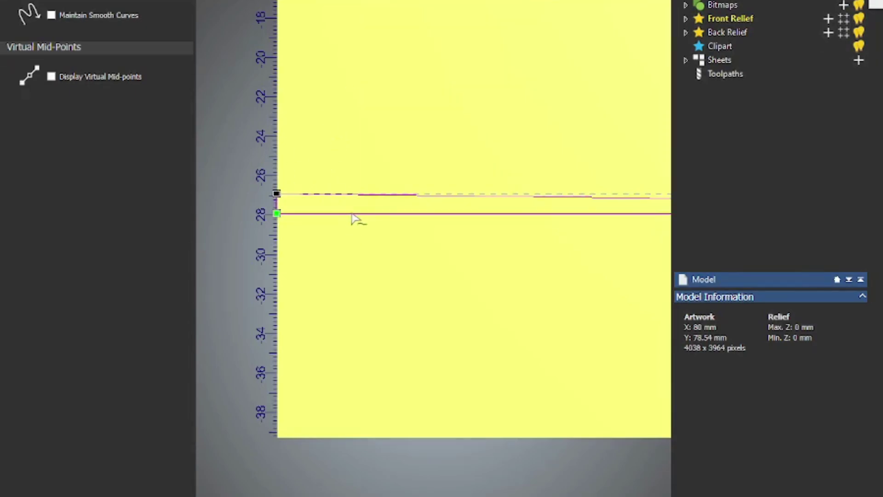
right_click(353, 218)
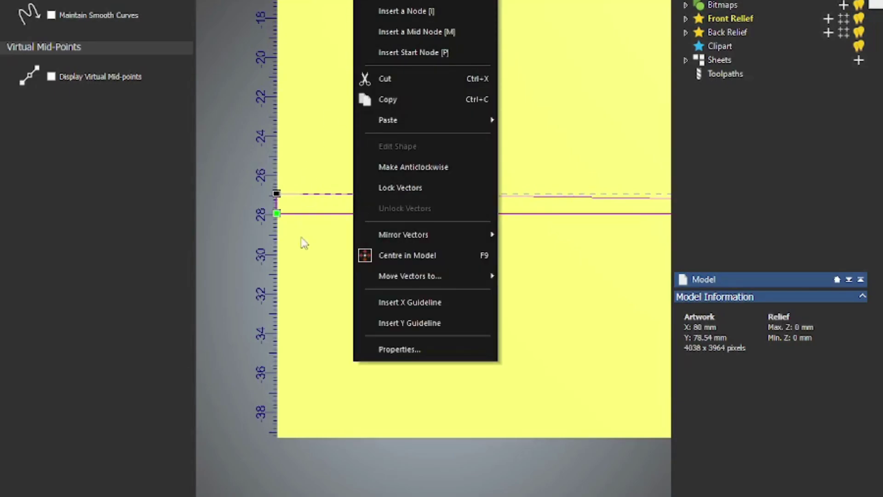
left_click(340, 66)
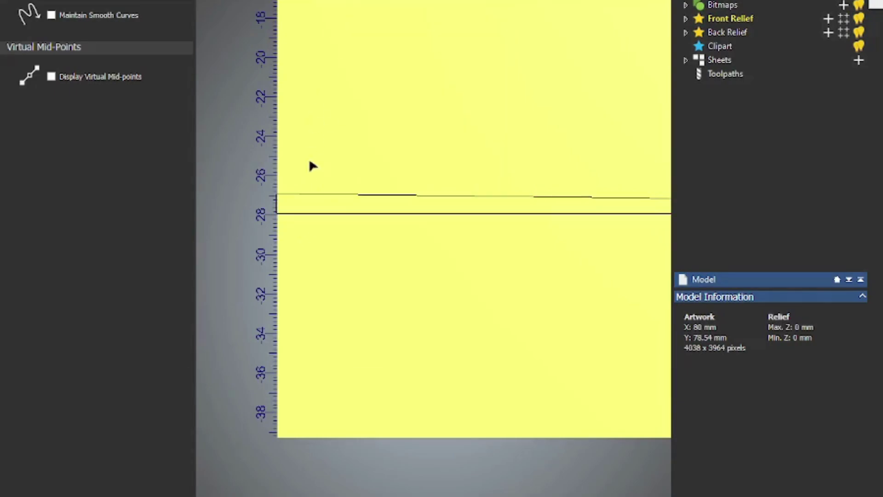
left_click(322, 213)
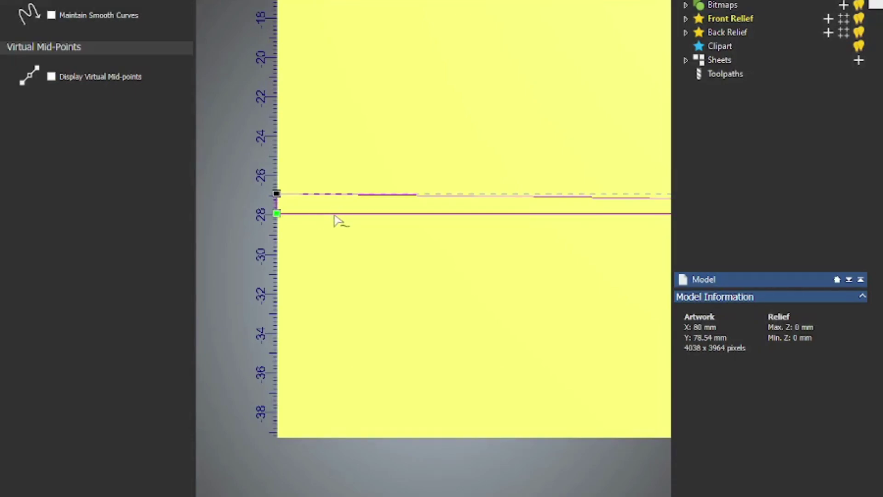
scroll(377, 239, "down", 5)
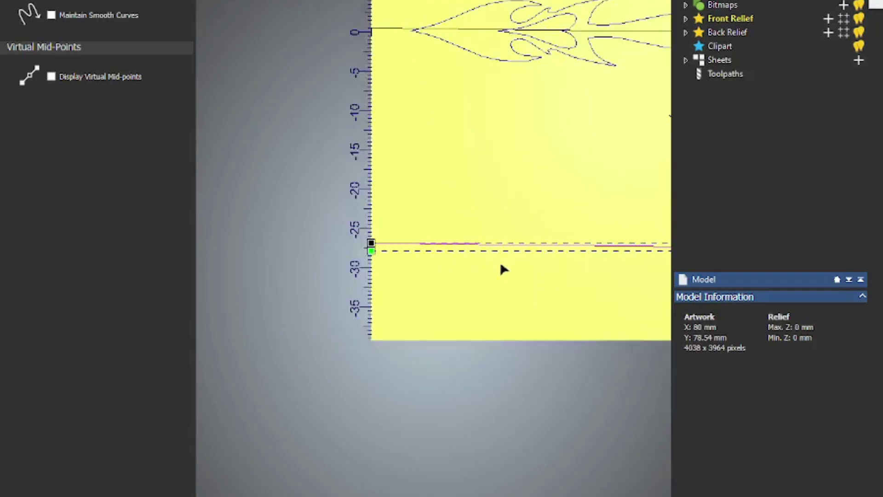
scroll(628, 246, "up", 5)
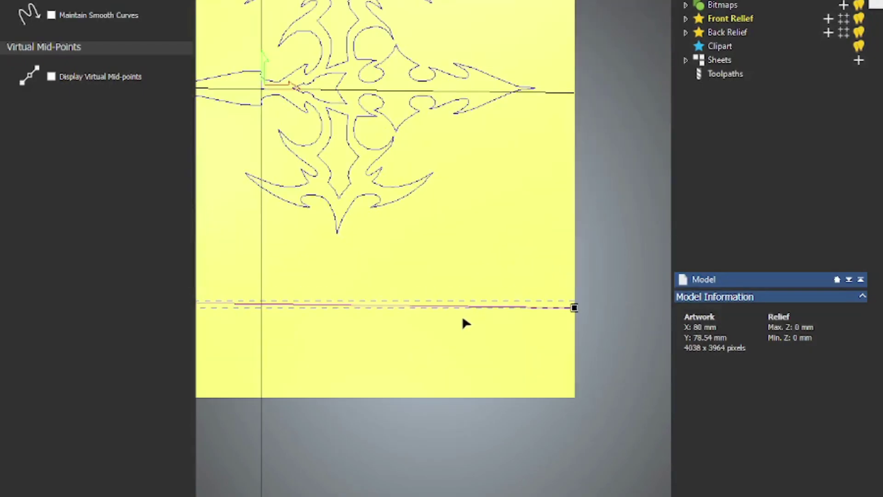
scroll(405, 278, "down", 1)
scroll(368, 281, "down", 5)
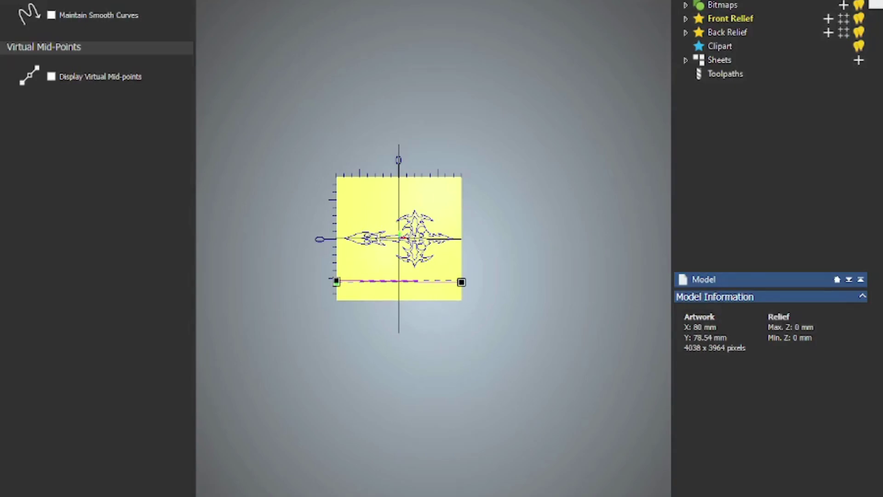
Open and dismiss the file options without changes, clearing the line selection
left_click(13, 0)
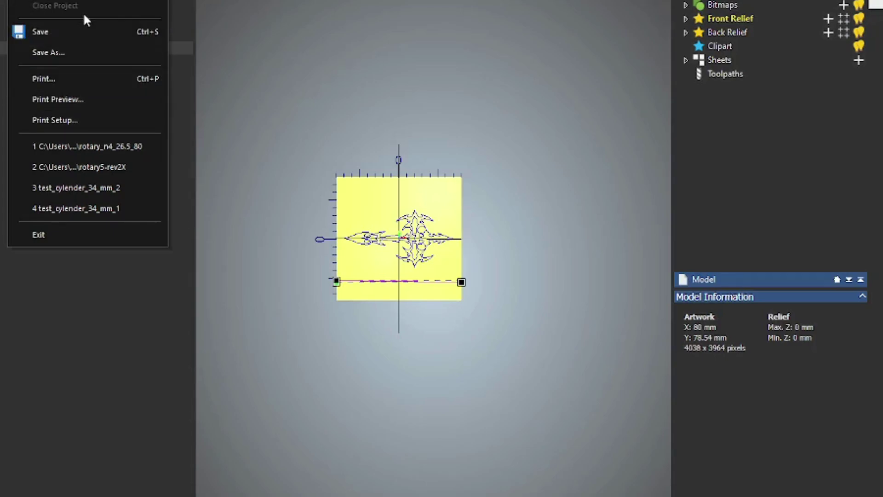
left_click(311, 75)
left_click(294, 76)
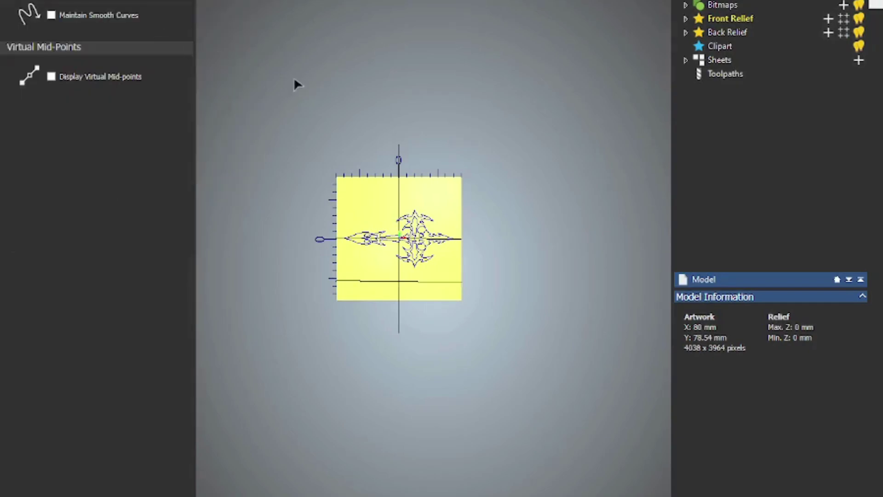
Marquee-select all the ornament vectors, then deselect them
left_click_drag(284, 105, 559, 407)
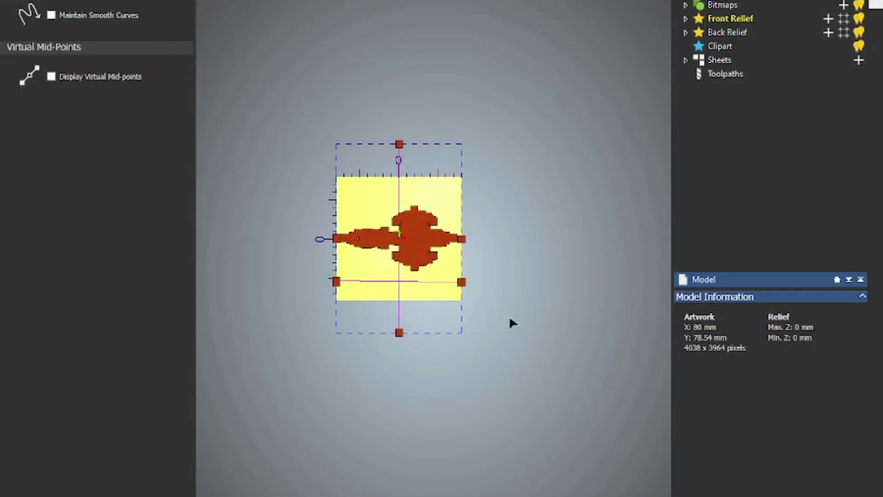
left_click(504, 275)
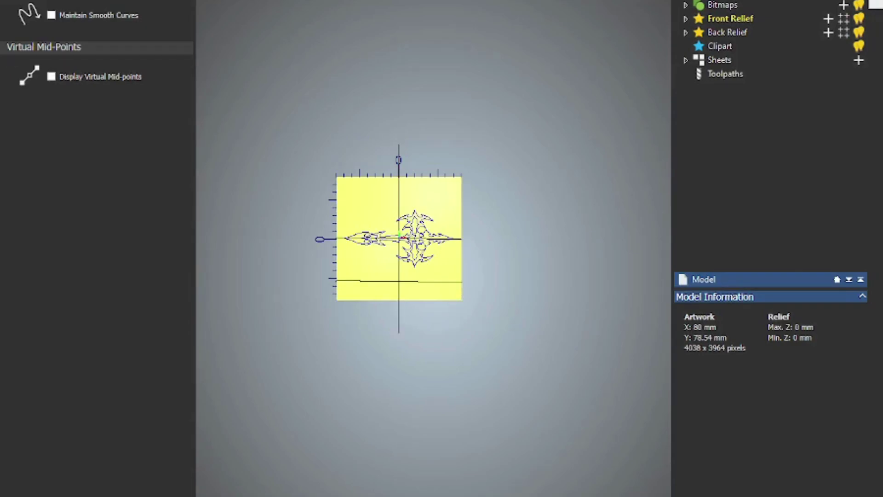
mouse_move(644, 496)
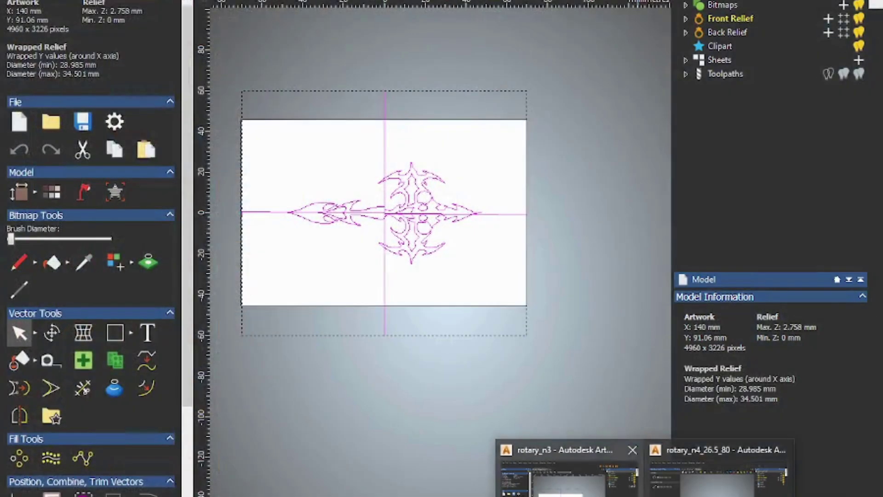
In rotary_n3, move the old relief artwork to the lower left and paste the ornament inside the relief
left_click(543, 496)
scroll(490, 430, "down", 2)
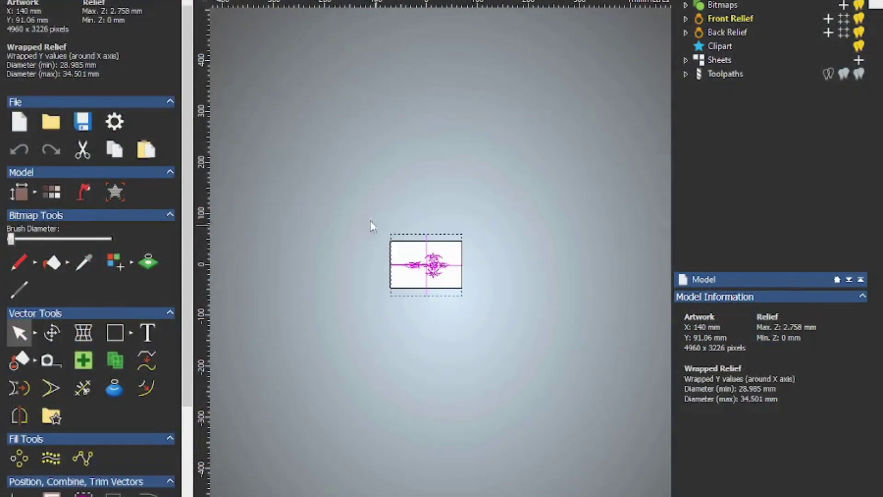
left_click_drag(338, 194, 529, 398)
left_click_drag(441, 263, 285, 316)
left_click(340, 230)
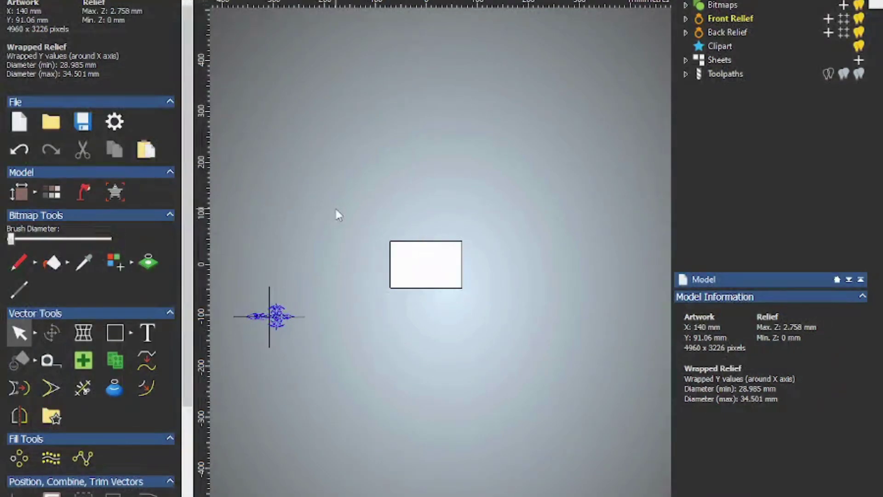
key("ctrl+v")
left_click(350, 352)
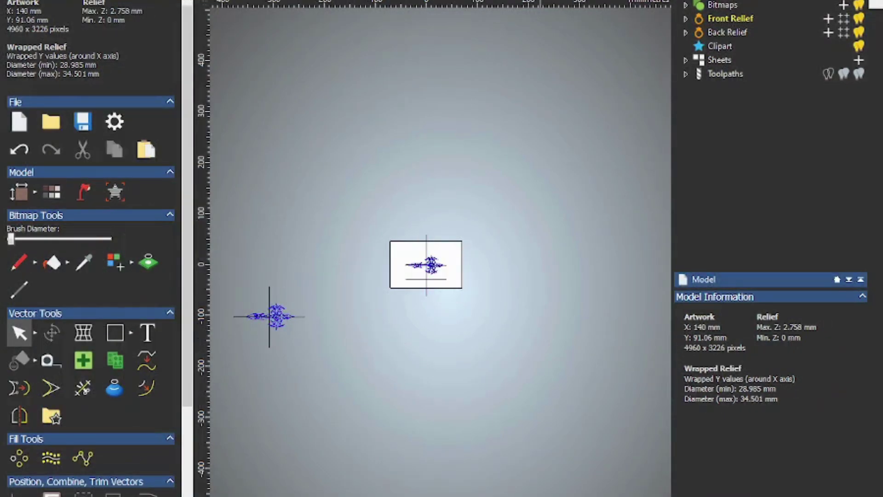
From the 80 mm project, start a New Model with width 80 and height 78.54 mm
mouse_move(640, 496)
left_click(712, 480)
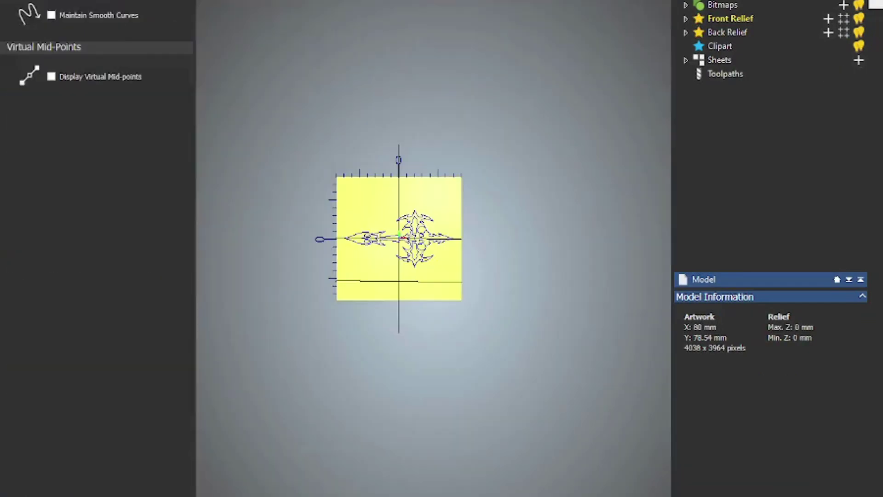
key("alt+f")
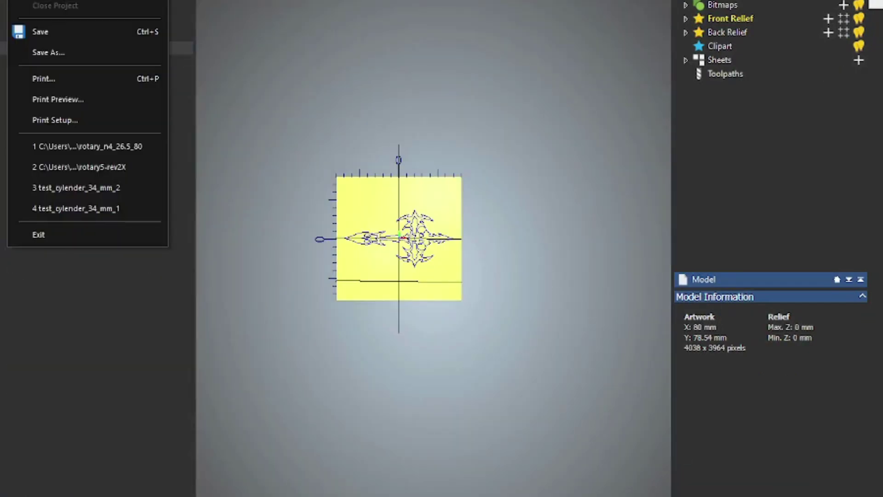
mouse_move(88, 0)
left_click(226, 0)
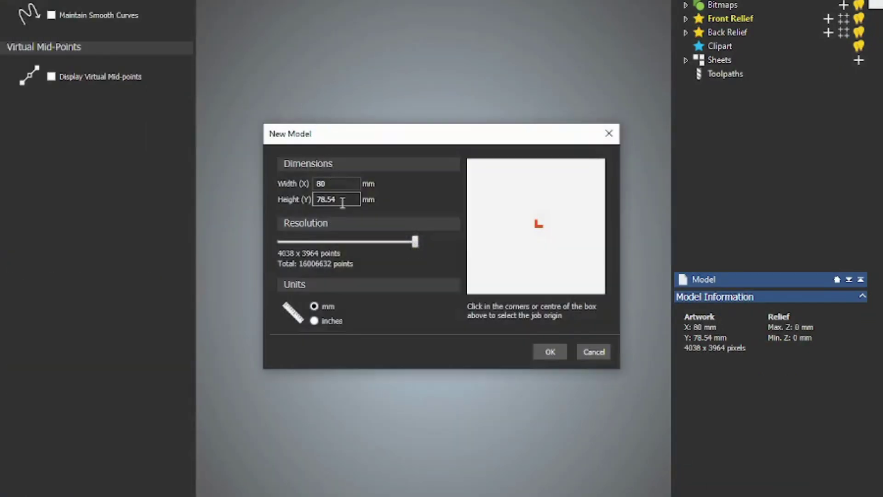
left_click(339, 184)
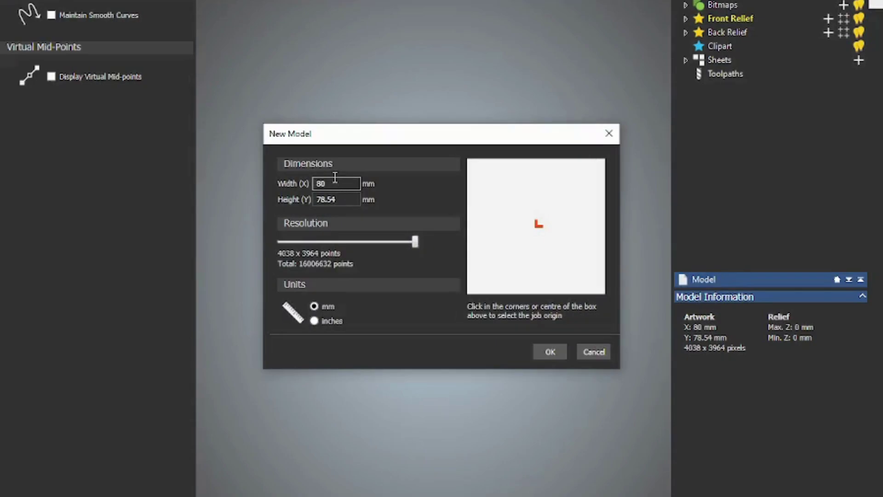
left_click(317, 198)
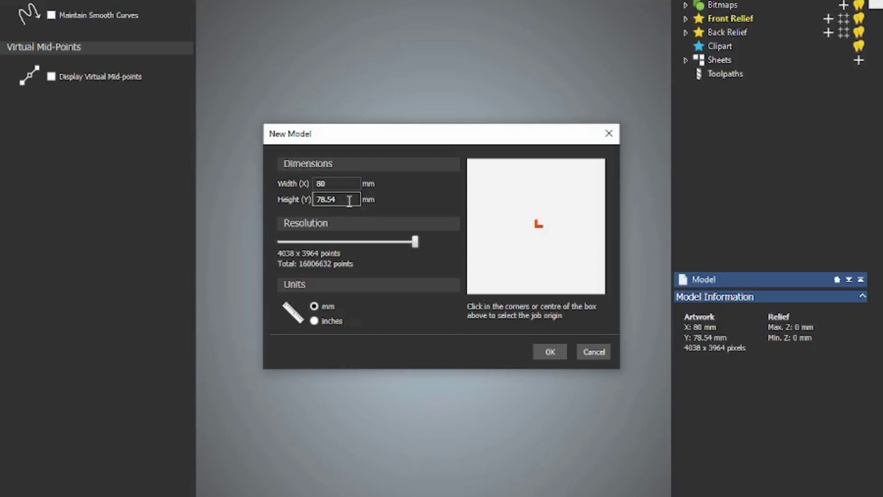
key("Tab")
key("alt+Tab")
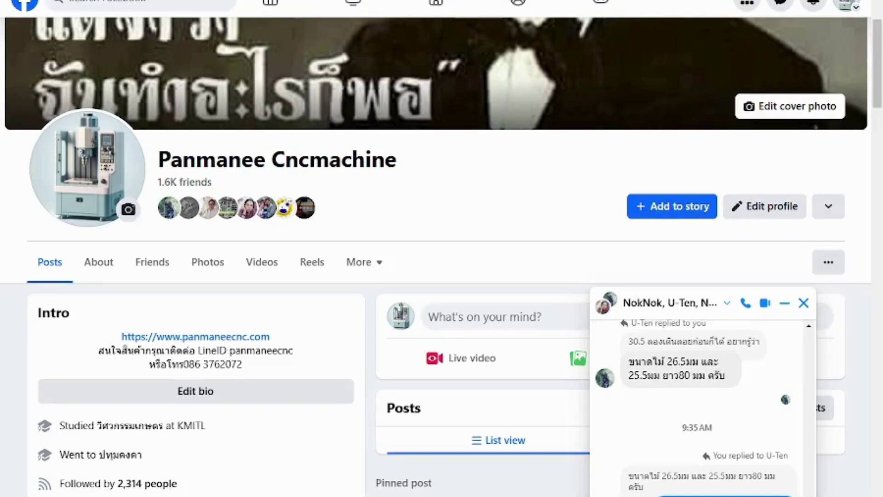
Leave the Facebook chat sizes and return to the rotary_n4_26.5_80 ArtCAM window
mouse_move(709, 496)
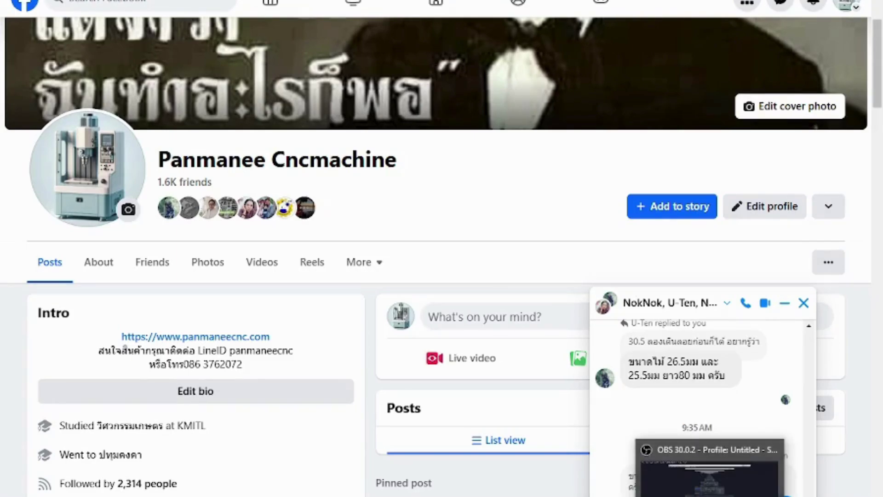
left_click(643, 496)
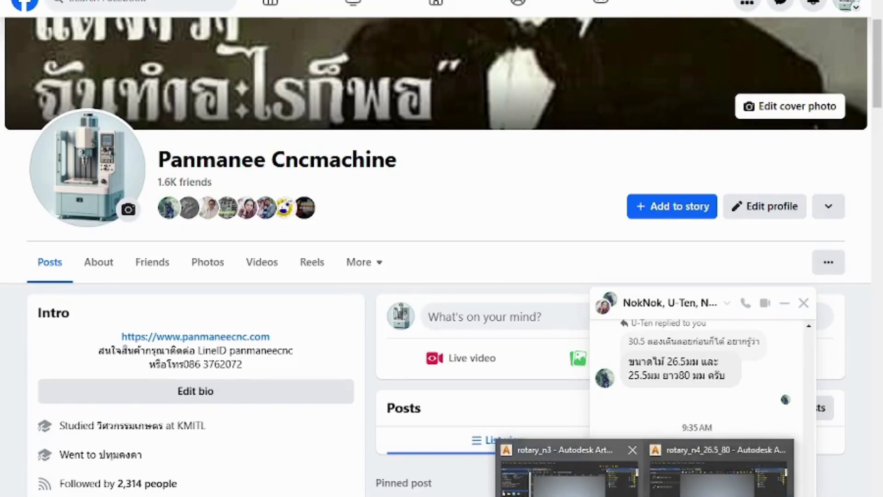
mouse_move(717, 492)
left_click(717, 474)
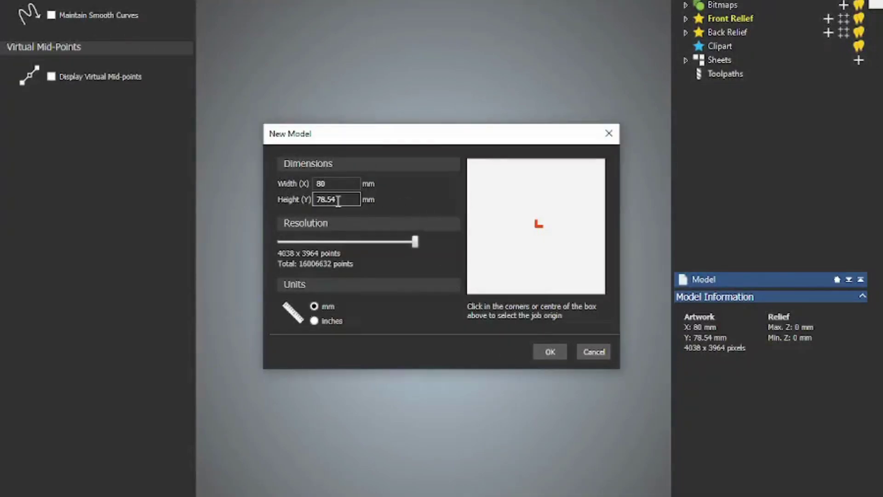
Clear the Calculator and enter 25 as the diameter
left_click(644, 496)
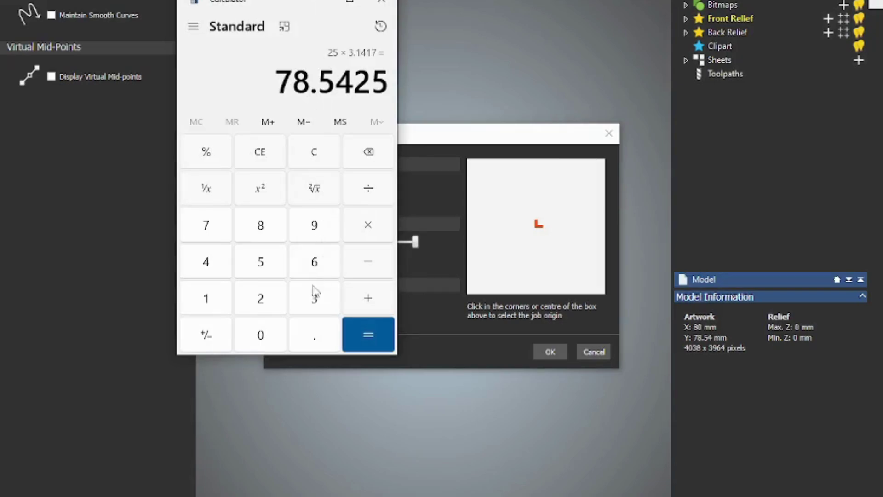
left_click(330, 161)
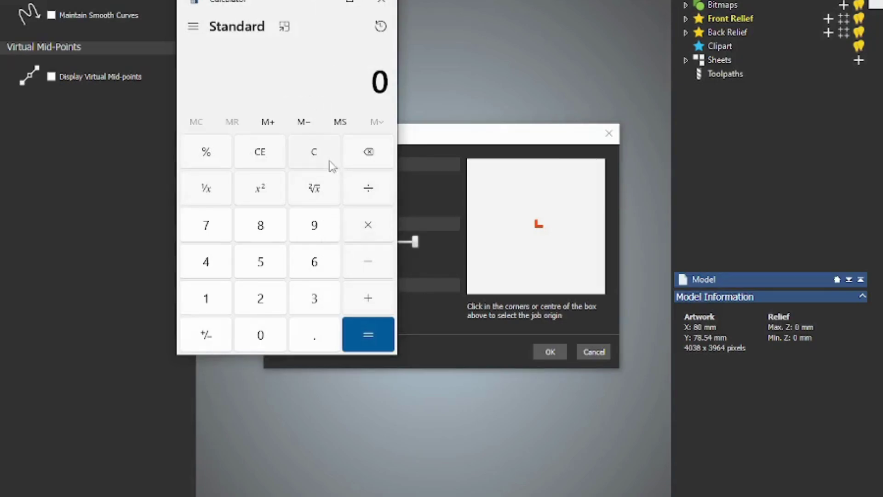
left_click(262, 301)
left_click(271, 267)
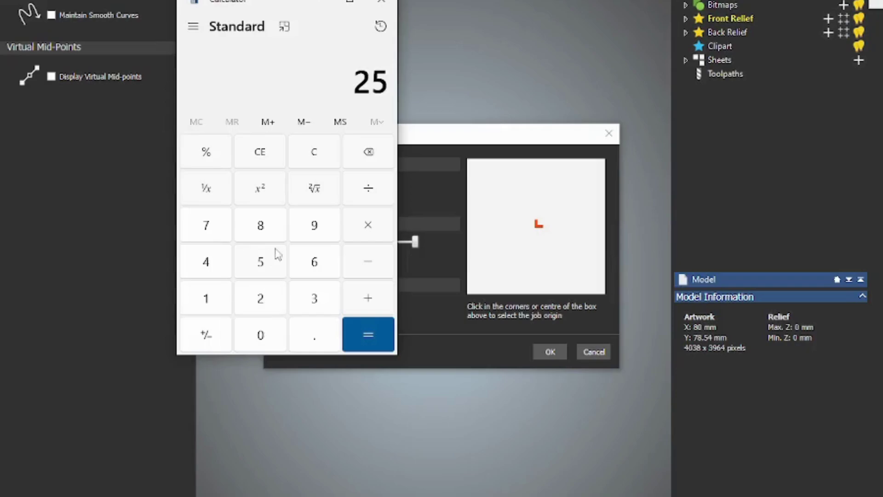
Multiply by 3.1417 to get 78.5425, then close the Calculator
left_click(364, 224)
left_click(318, 300)
left_click(317, 337)
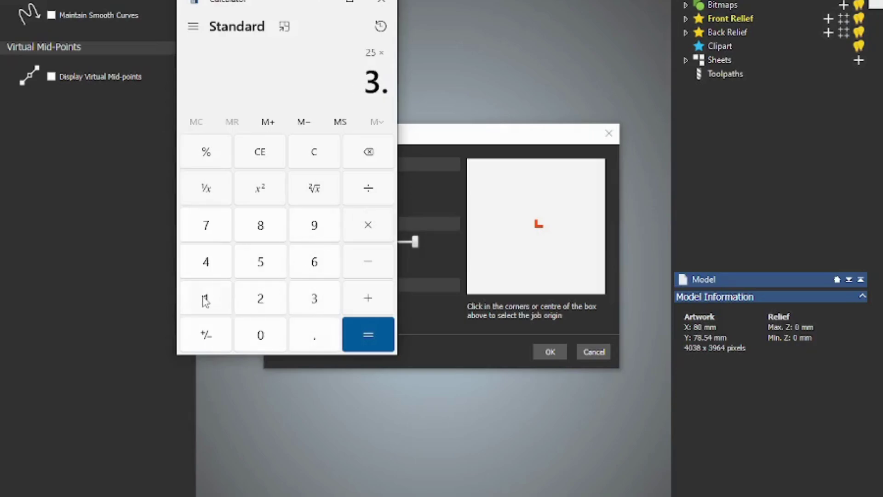
left_click(205, 300)
left_click(205, 263)
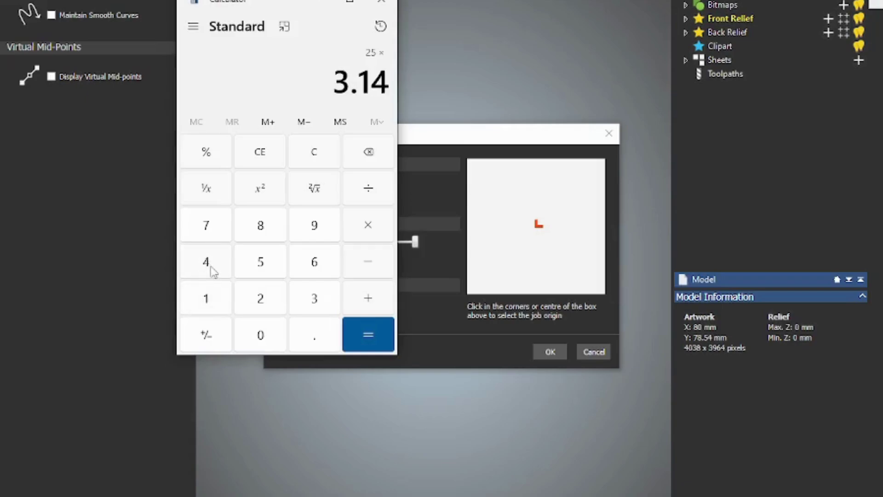
left_click(207, 298)
left_click(204, 226)
left_click(378, 331)
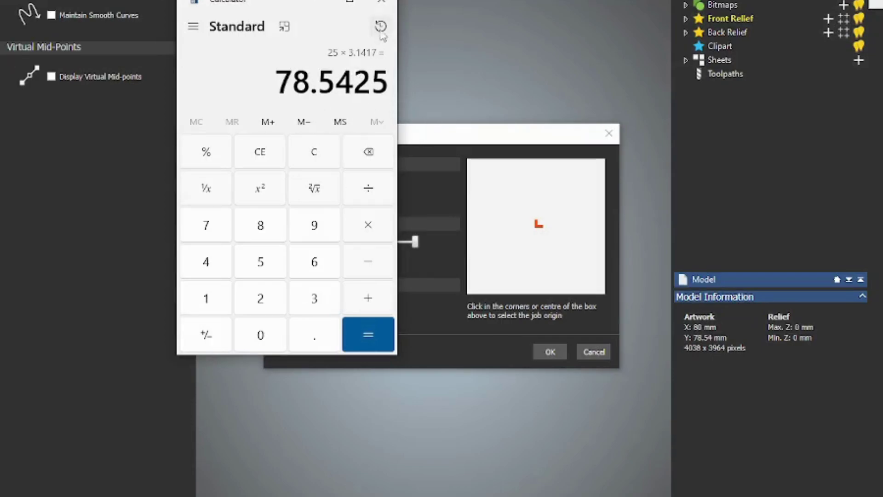
left_click(381, 4)
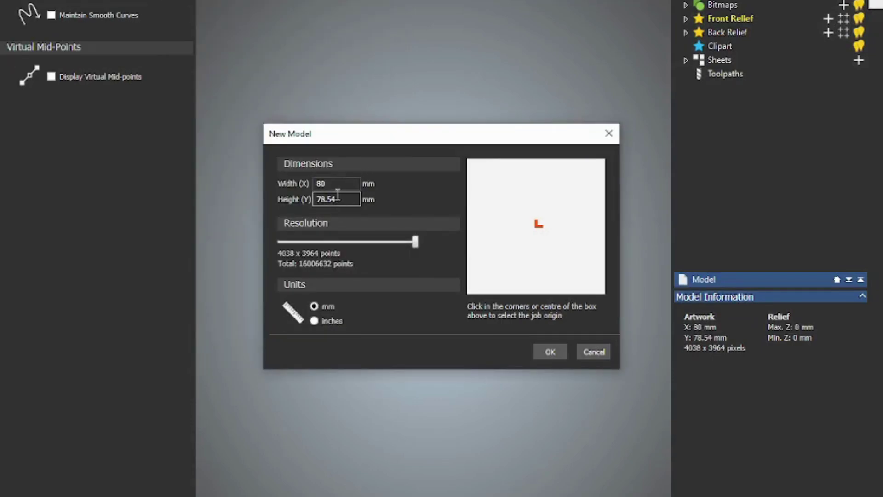
Create the new 80 × 78.54 mm model, discarding changes to the previous one
left_click(338, 183)
left_click(553, 350)
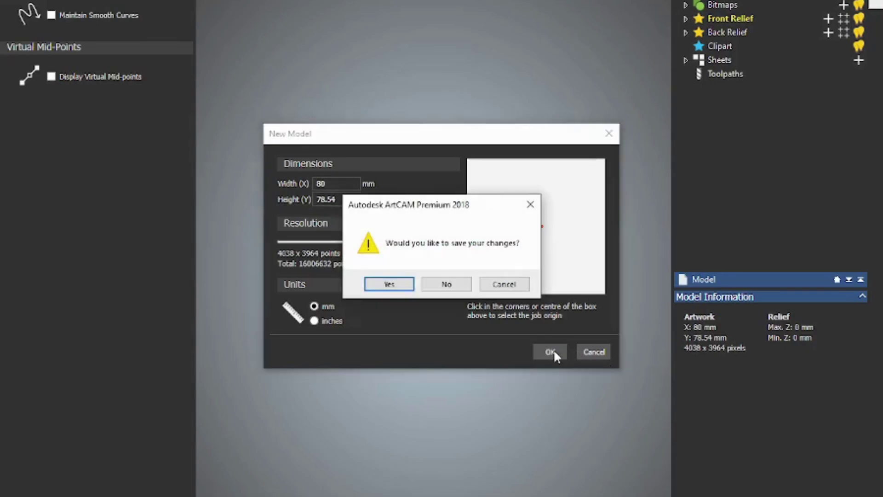
left_click(457, 283)
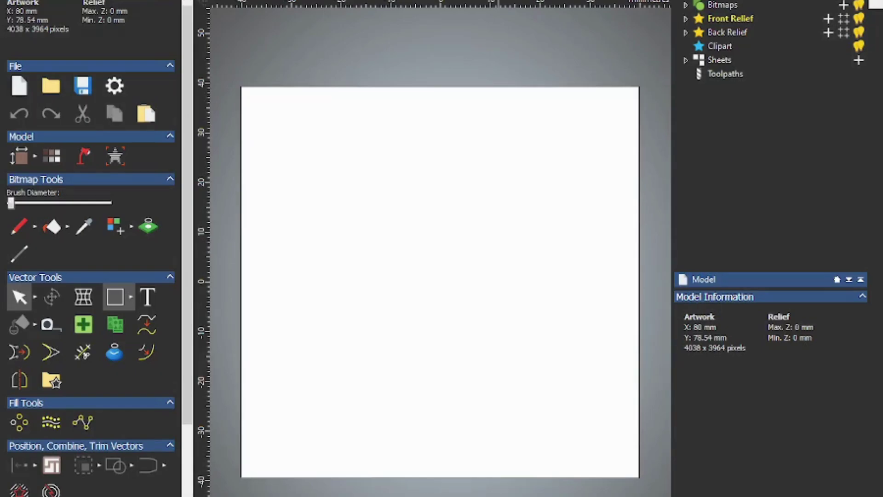
Select the ornament artwork in the wrapped-relief project, then return to the new blank model
left_click(534, 474)
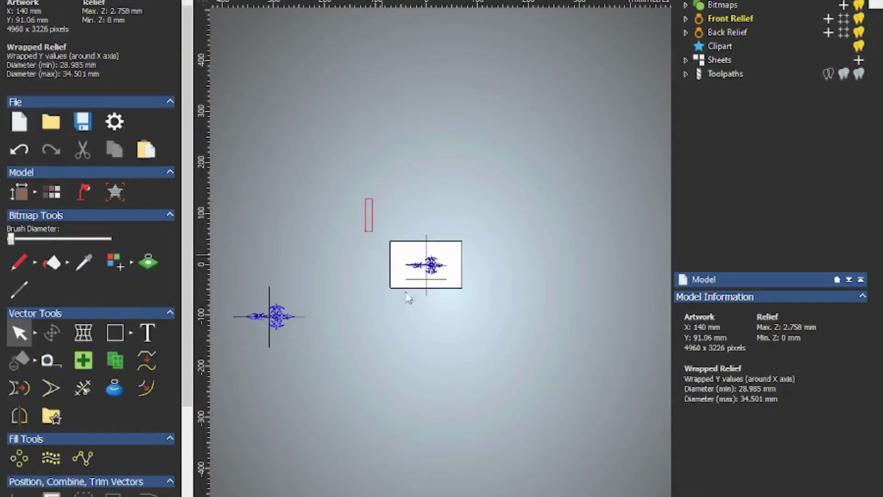
left_click_drag(406, 292, 498, 372)
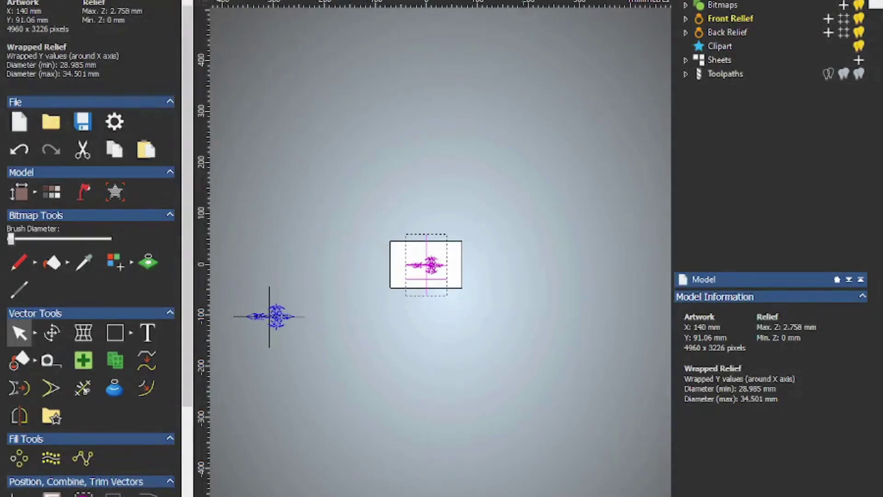
left_click(731, 473)
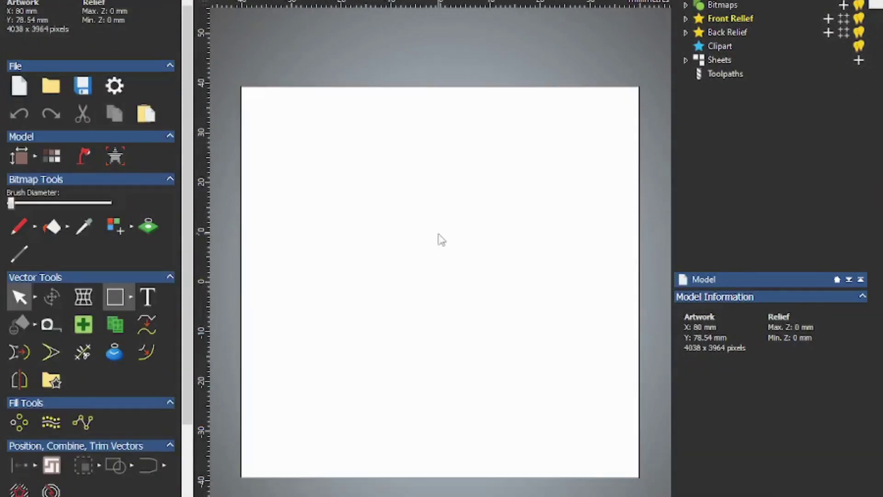
key("ctrl+v")
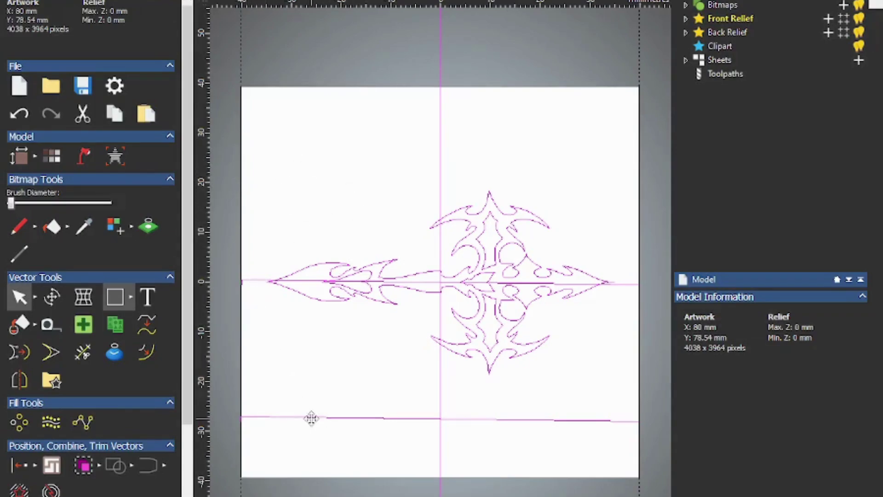
left_click(320, 436)
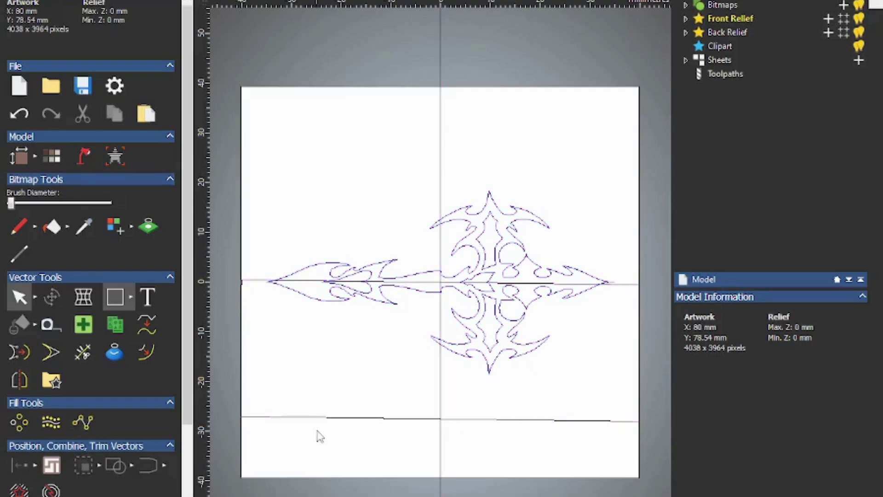
left_click(320, 417)
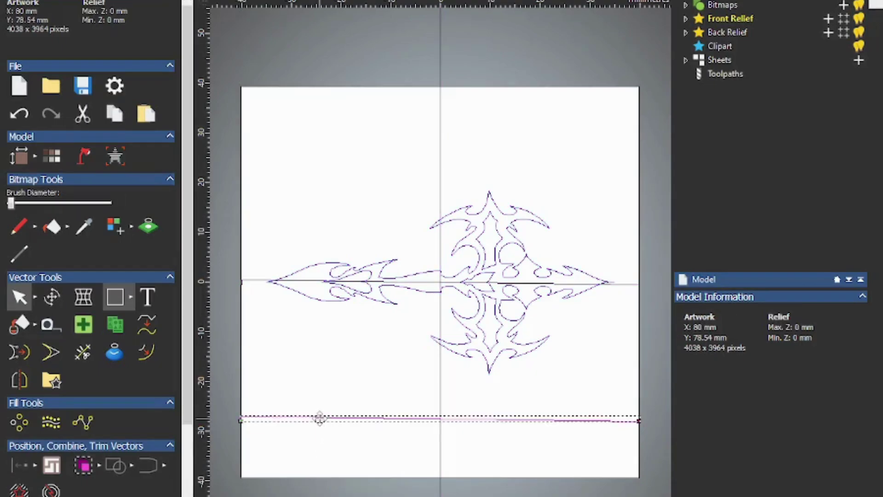
double_click(319, 418)
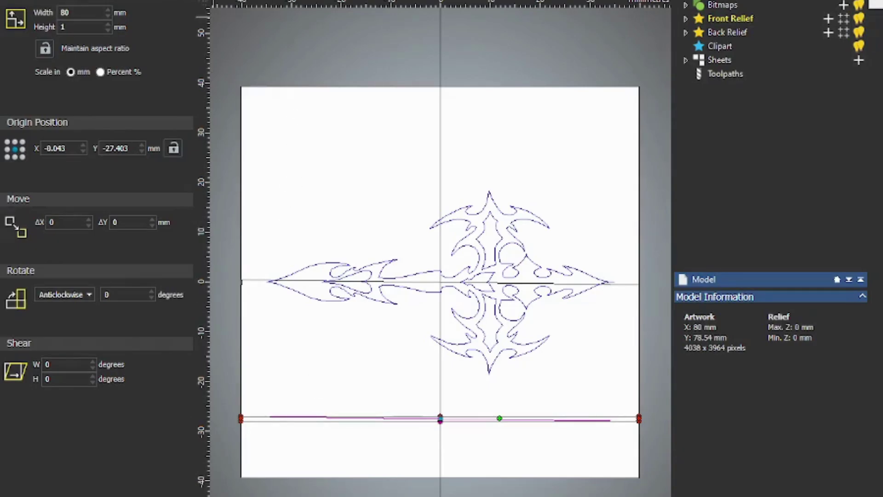
key("Escape")
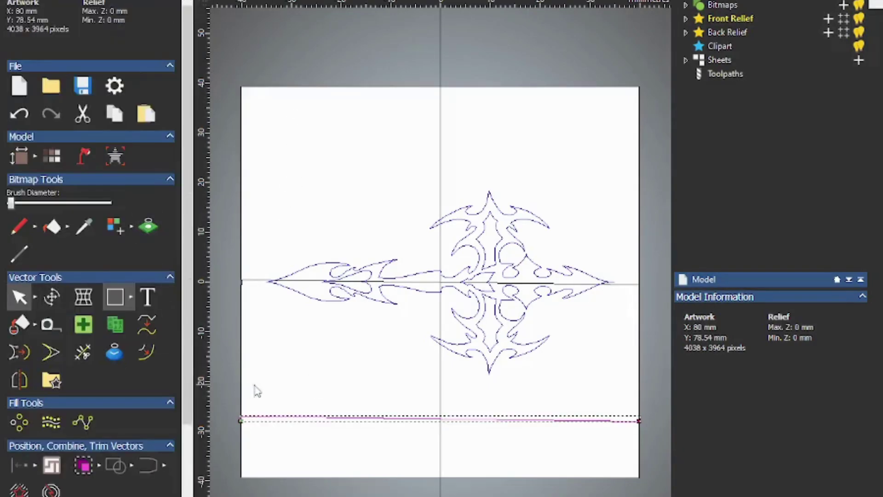
key("Delete")
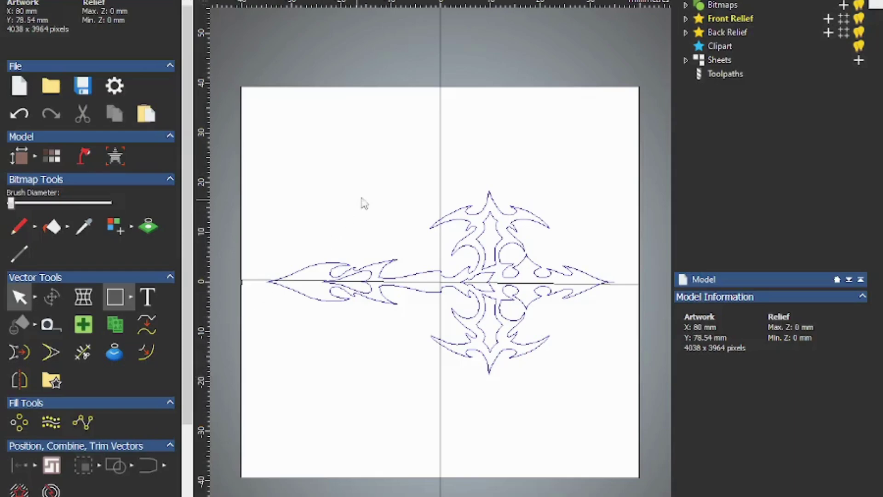
Select the horizontal centre line through the ornament, leaving the vertical centre line deselected
left_click(440, 146)
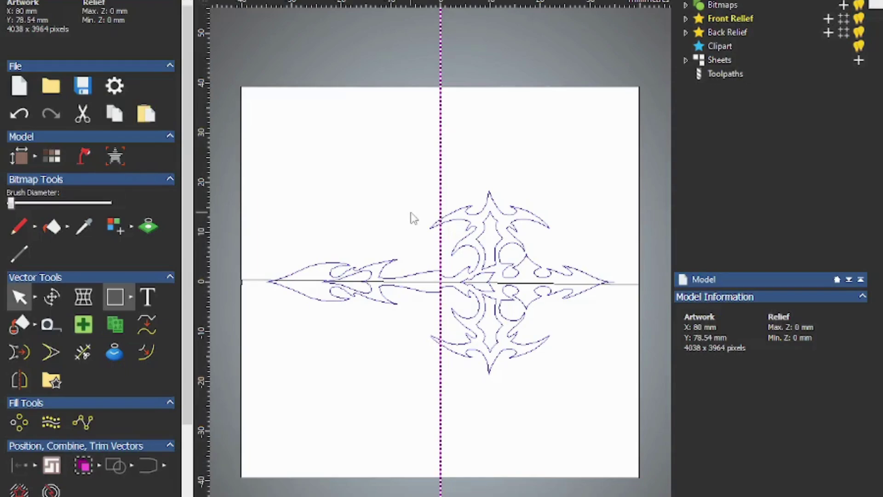
left_click(247, 282)
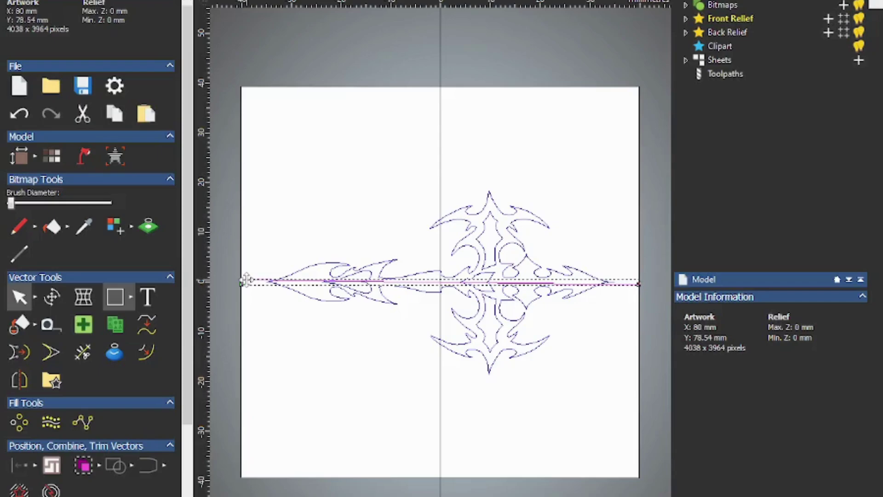
left_click(441, 151)
scroll(133, 396, "down", 5)
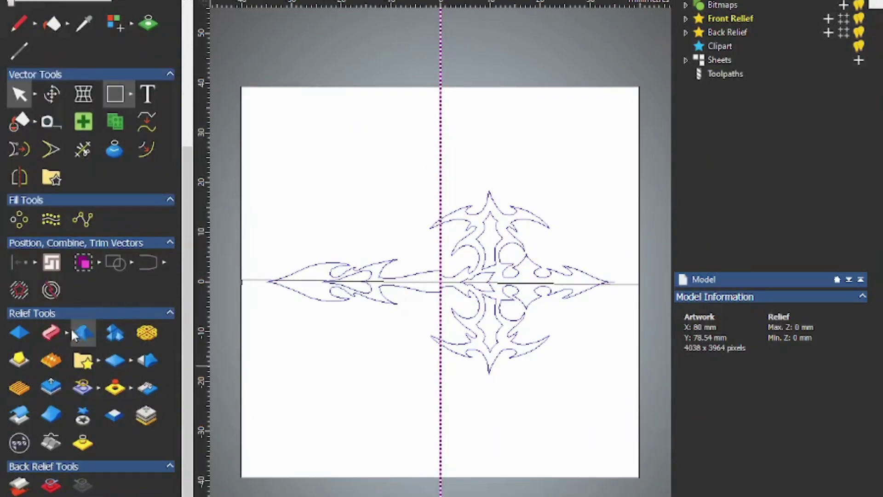
left_click(331, 201)
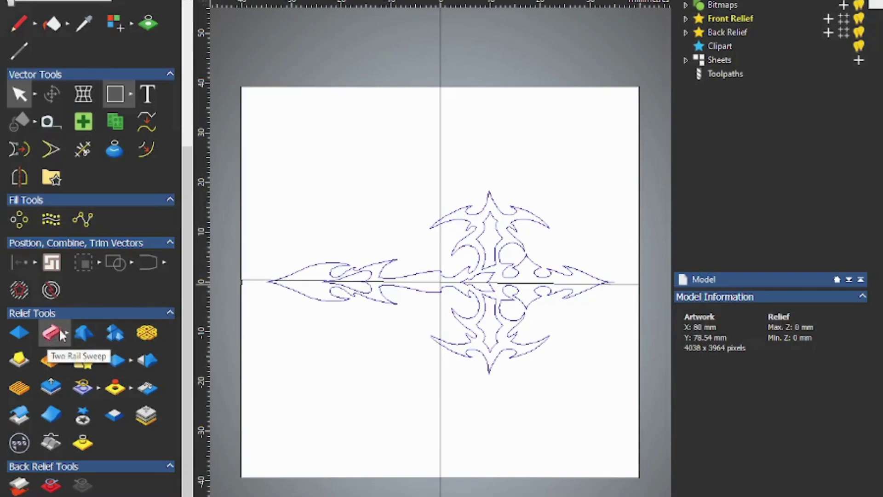
mouse_move(65, 328)
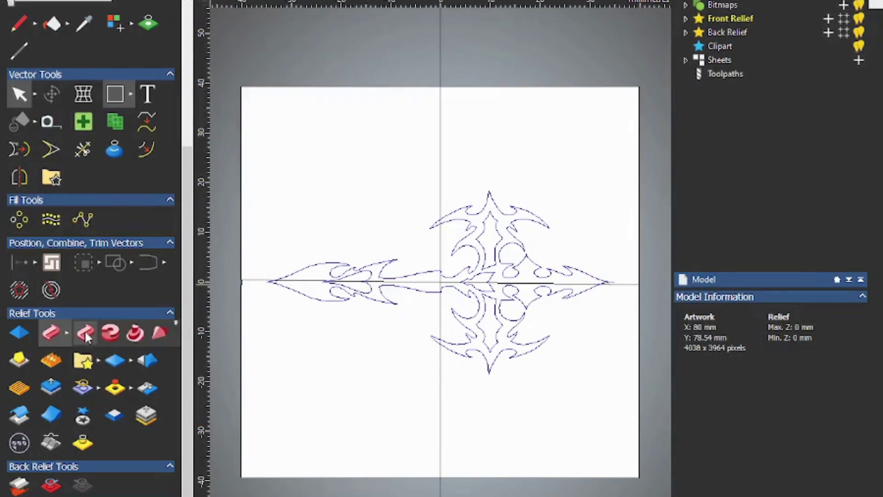
Extrude a 1 mm base: vertical line as centreline rail, horizontal line as start profile, Merge High
left_click(110, 333)
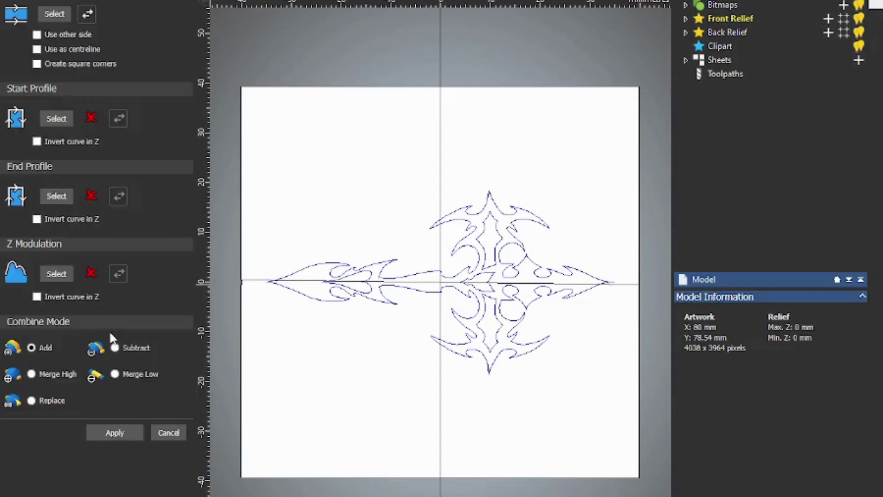
left_click(440, 161)
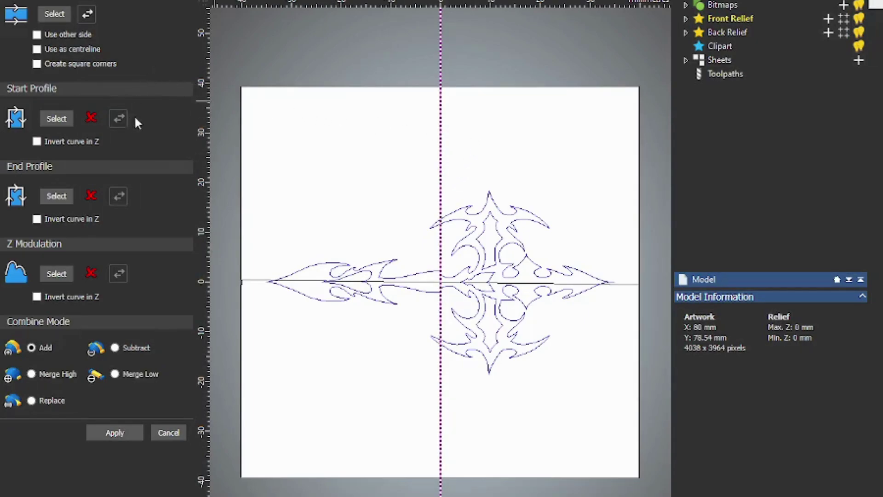
left_click(37, 52)
left_click(267, 281)
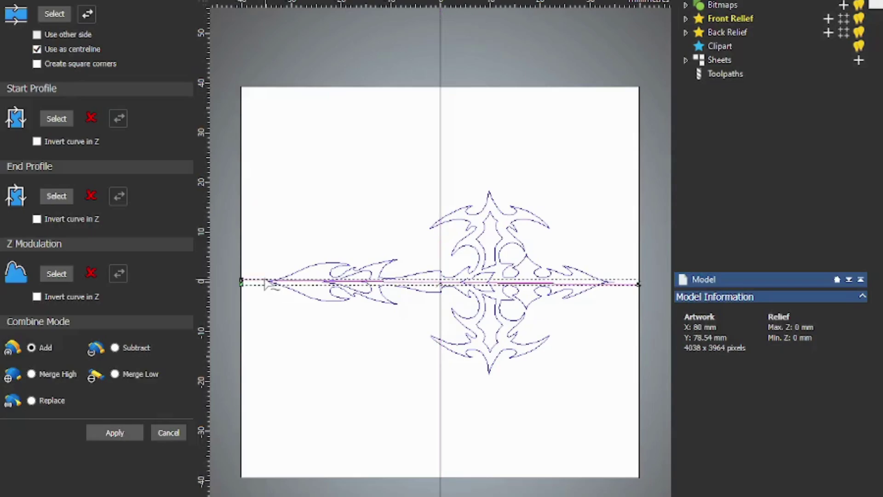
left_click(56, 119)
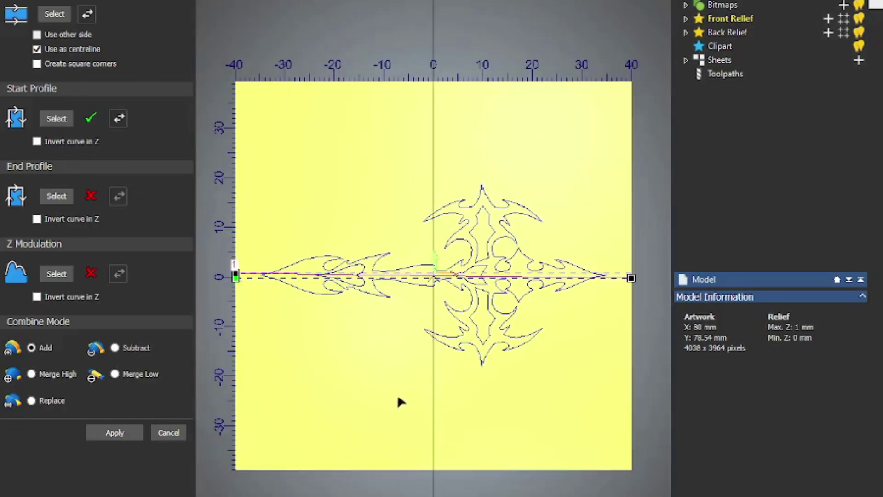
left_click_drag(400, 402, 399, 110)
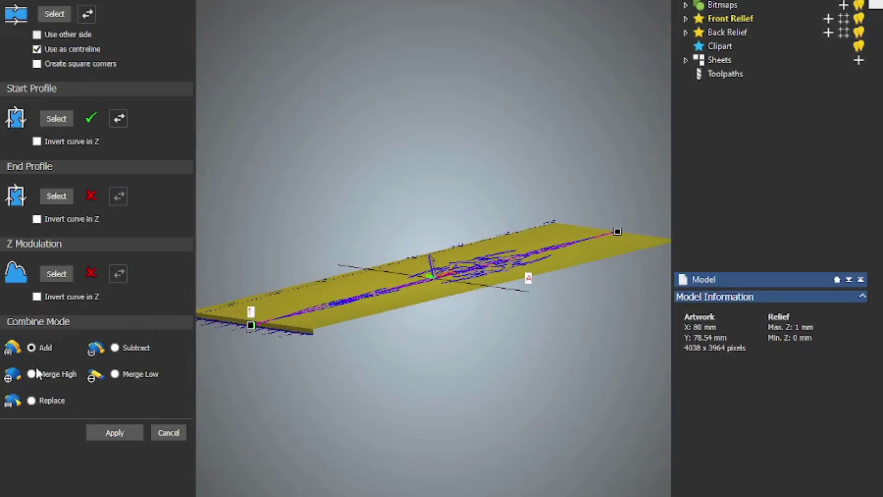
left_click(31, 375)
left_click(123, 435)
left_click(170, 432)
left_click_drag(463, 274, 329, 83)
scroll(398, 273, "up", 3)
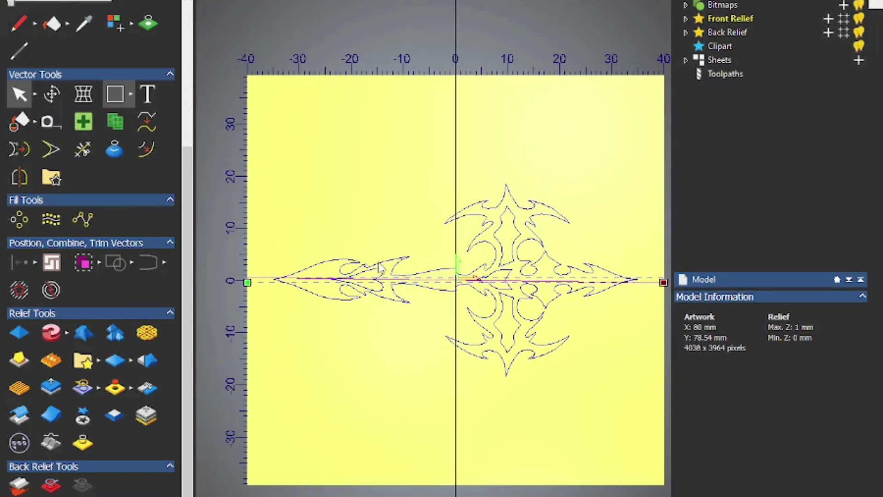
Box-select every part of the tribal ornament and open it in the Shape Editor
left_click(378, 267)
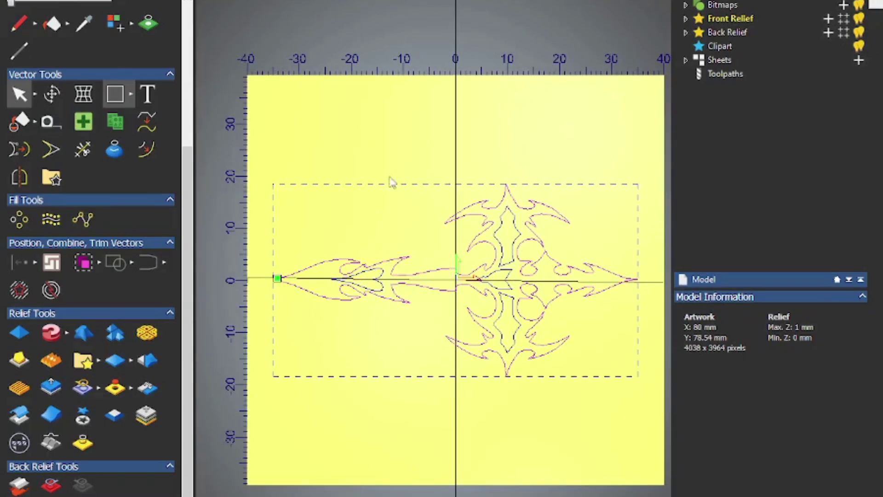
left_click_drag(261, 148, 642, 394)
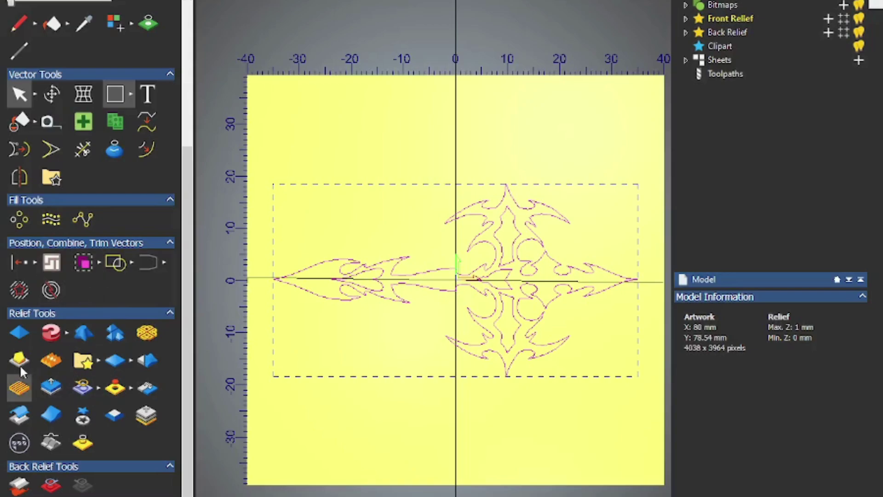
double_click(420, 259)
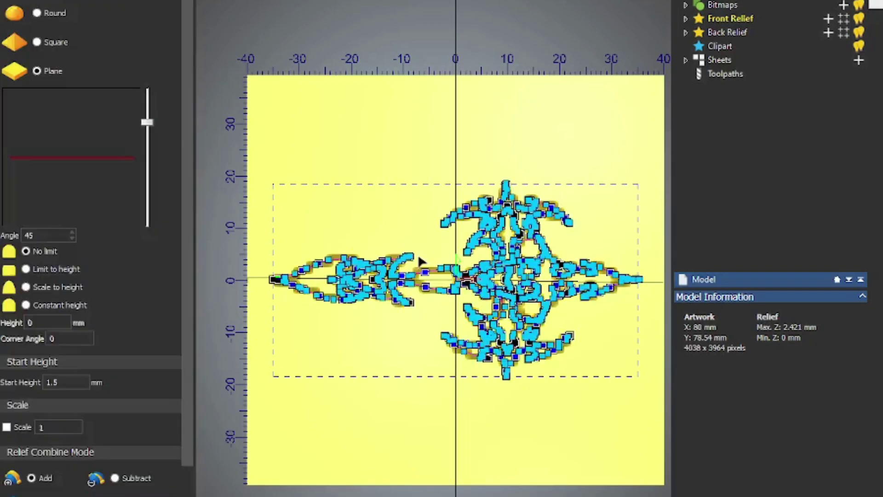
Give the ornament a Plane profile at 1.5 mm start height, trying Subtract before returning to Add
left_click(37, 71)
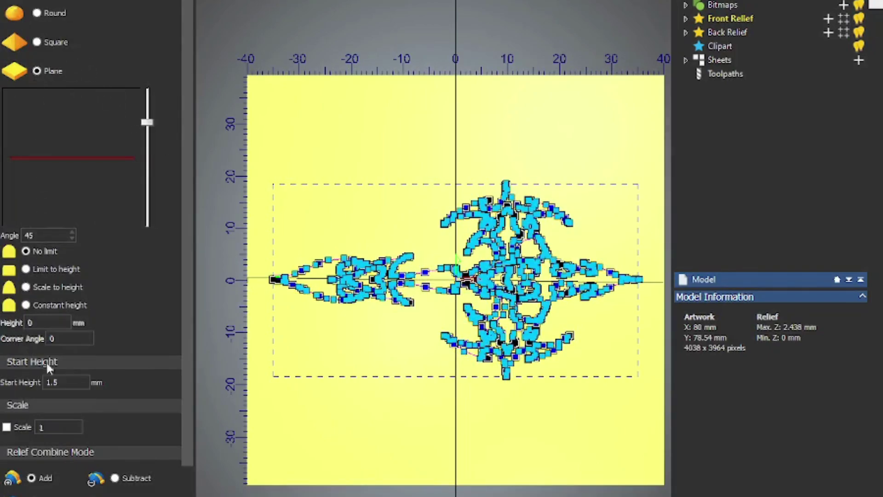
double_click(64, 383)
scroll(185, 377, "down", 3)
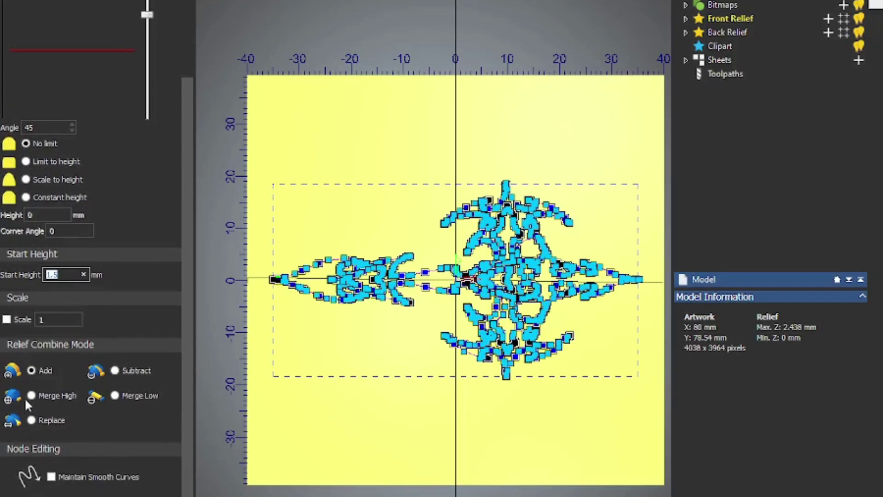
left_click(137, 366)
scroll(350, 295, "up", 3)
left_click_drag(422, 363, 427, 204)
left_click(35, 368)
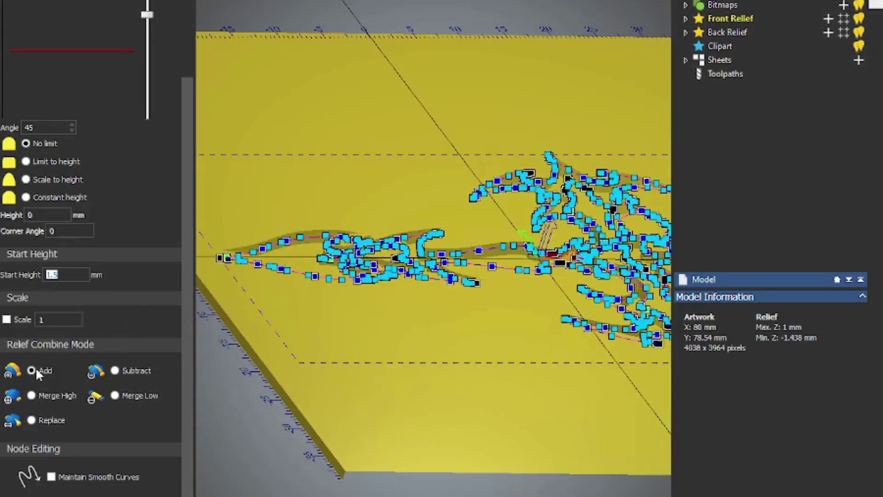
Switch the ornament to Subtract so it recesses into the plate, and close the Shape Editor
left_click(115, 370)
left_click(363, 342)
scroll(418, 230, "up", 2)
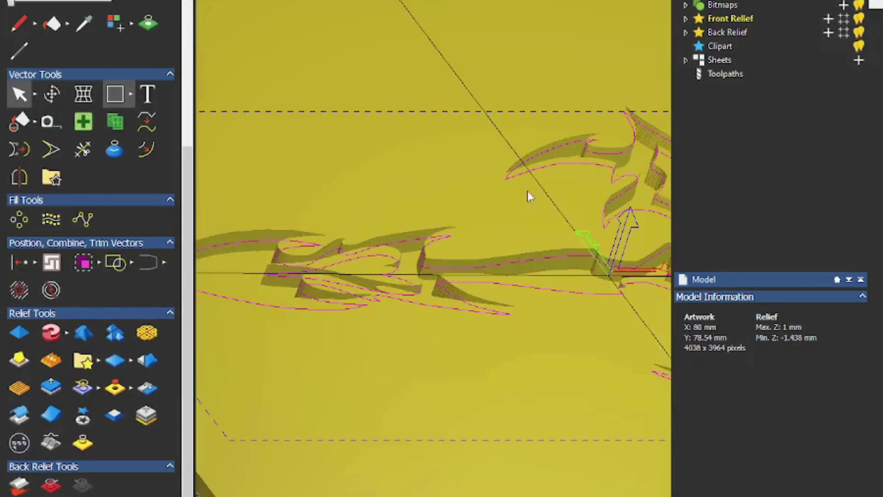
middle_click_drag(528, 191, 442, 321)
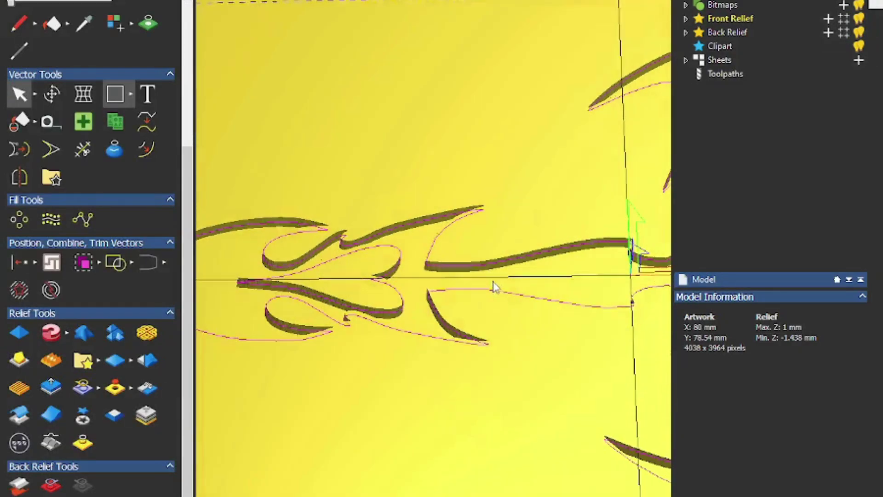
Fit the whole relief plate in view and start saving the model under a new name
key("0")
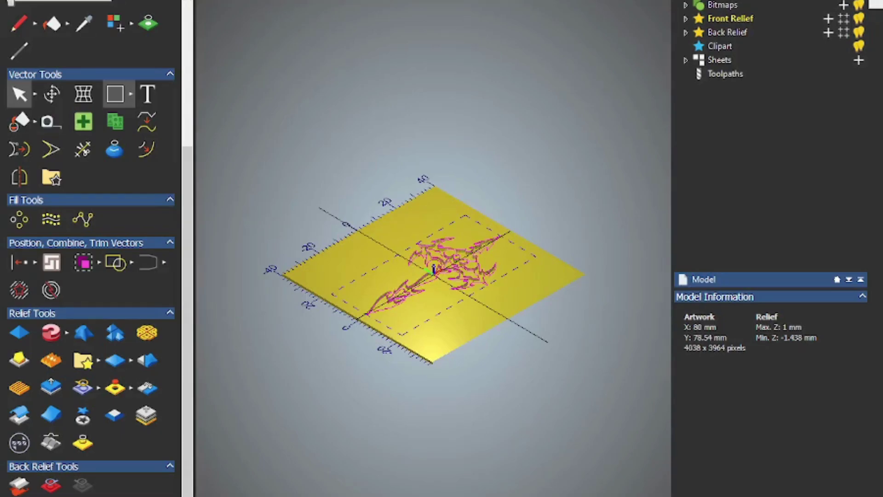
key("alt+f")
left_click(49, 48)
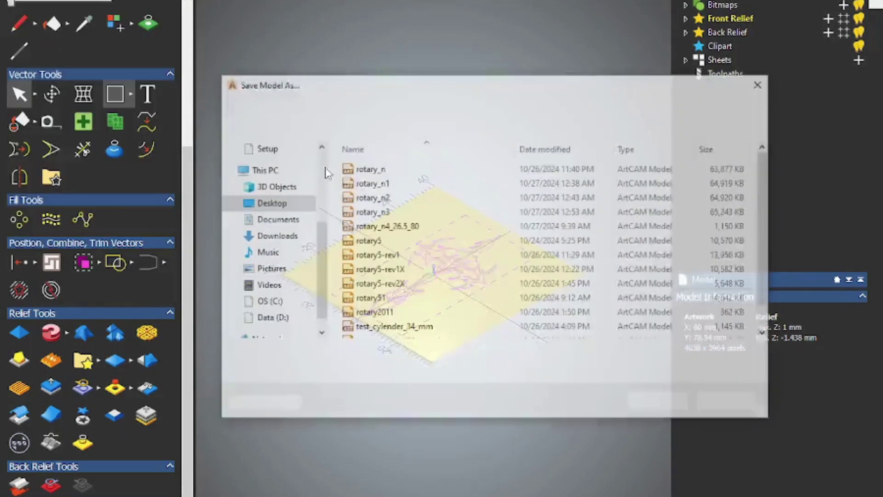
Save the model as rotary_n4_26.5_80.art, replacing the existing file
left_click(388, 226)
left_click(660, 403)
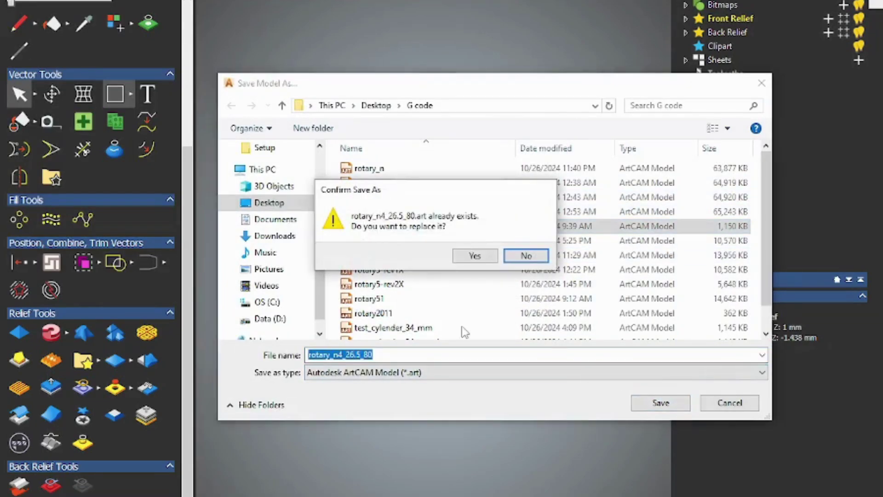
left_click(483, 258)
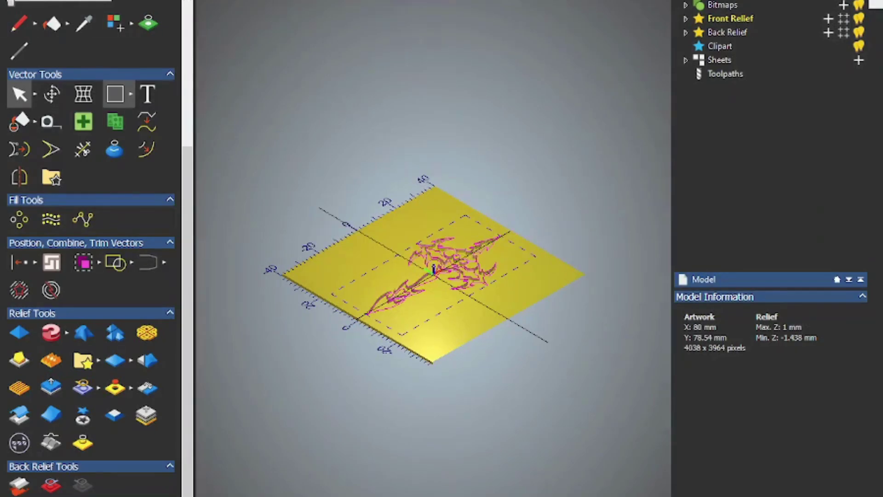
Create a rotary relief wrapping the Y values around the X axis
left_click(190, 1)
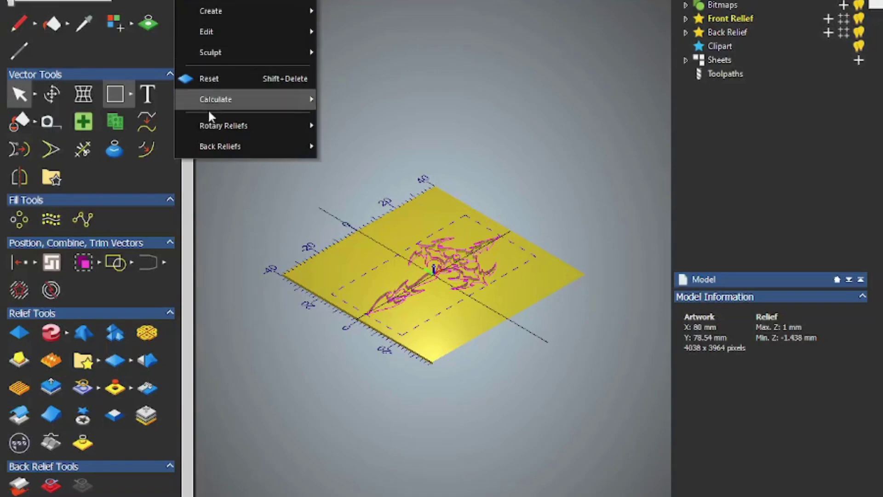
mouse_move(210, 125)
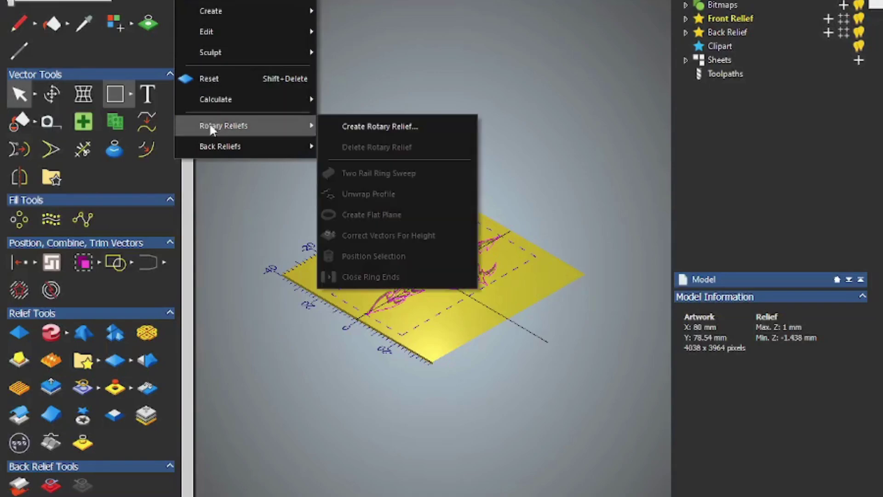
left_click(360, 127)
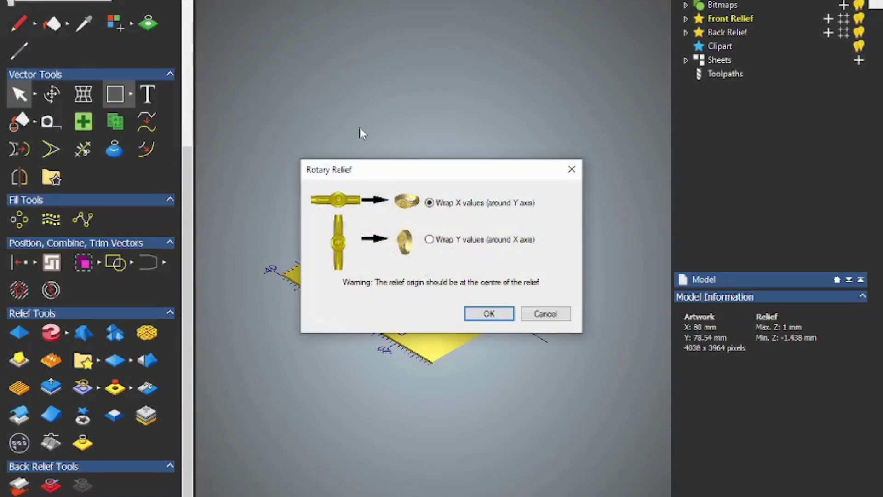
left_click(430, 245)
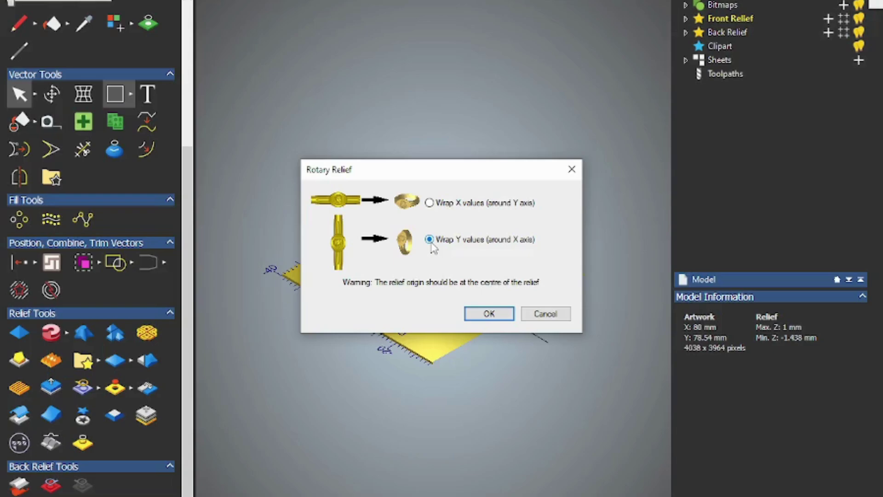
left_click(508, 321)
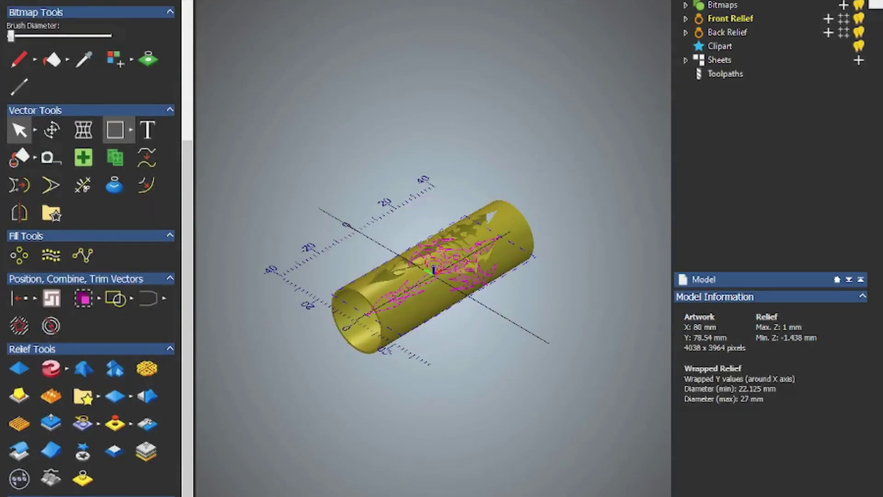
key("alt+f")
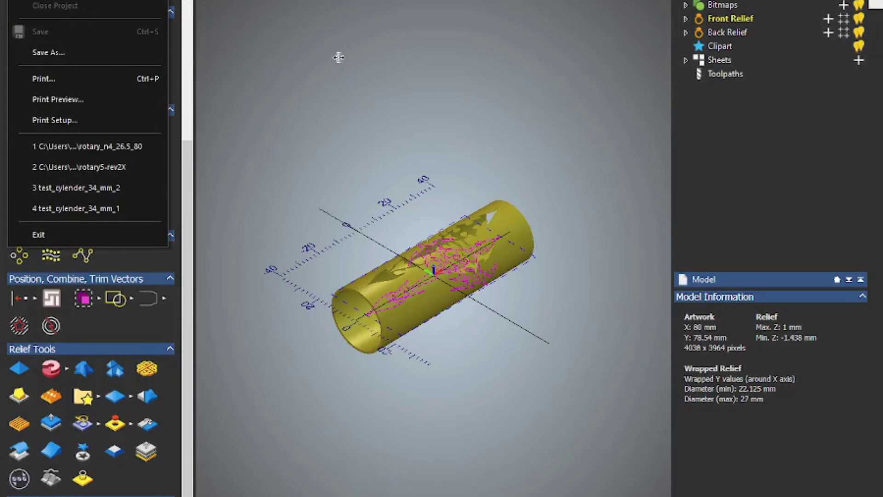
Switch to the Top (Z) view of the cylinder and box-select all the ornament vectors
left_click(400, 81)
left_click(402, 82)
scroll(520, 145, "up", 3)
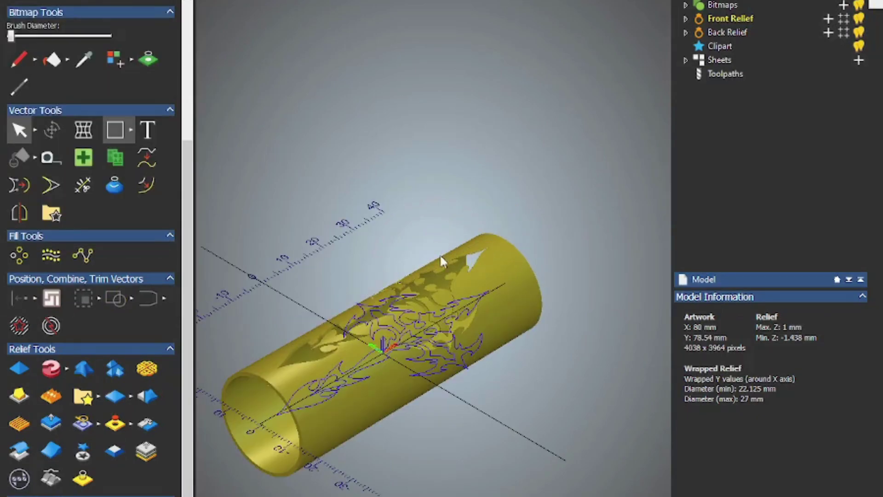
mouse_move(439, 254)
left_mouse_down()
mouse_move(434, 268)
mouse_move(384, 264)
left_mouse_up()
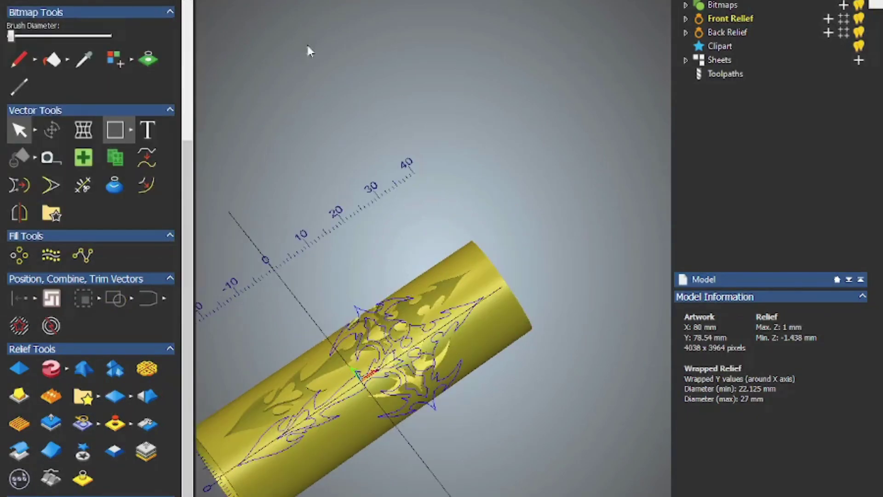
left_click(294, 1)
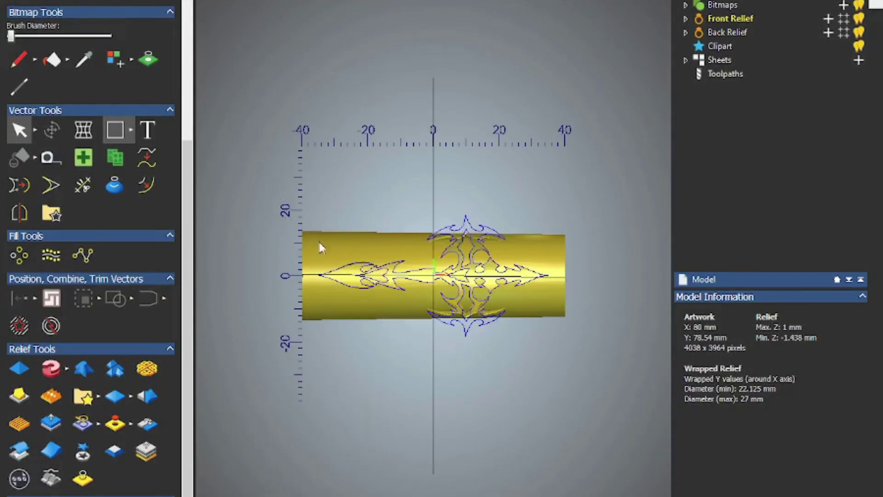
left_click_drag(275, 169, 552, 371)
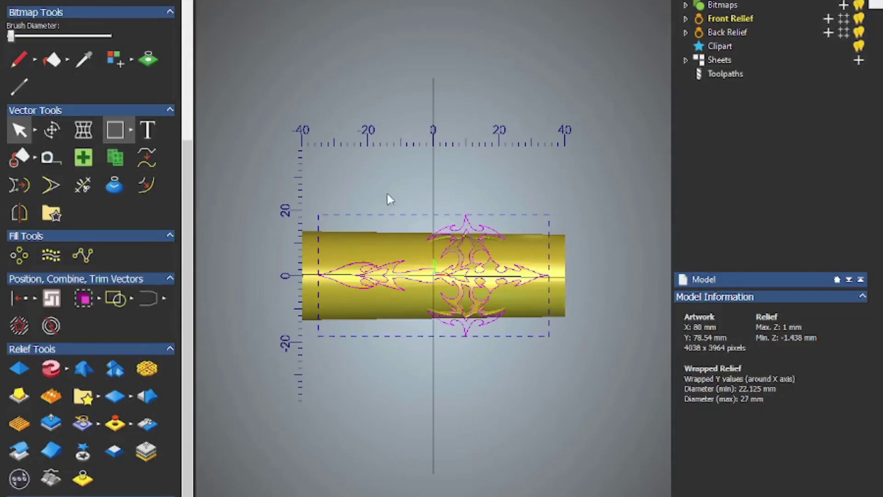
Start a Machine Relief 3D toolpath limited to the Selected Vectors area
left_click(222, 0)
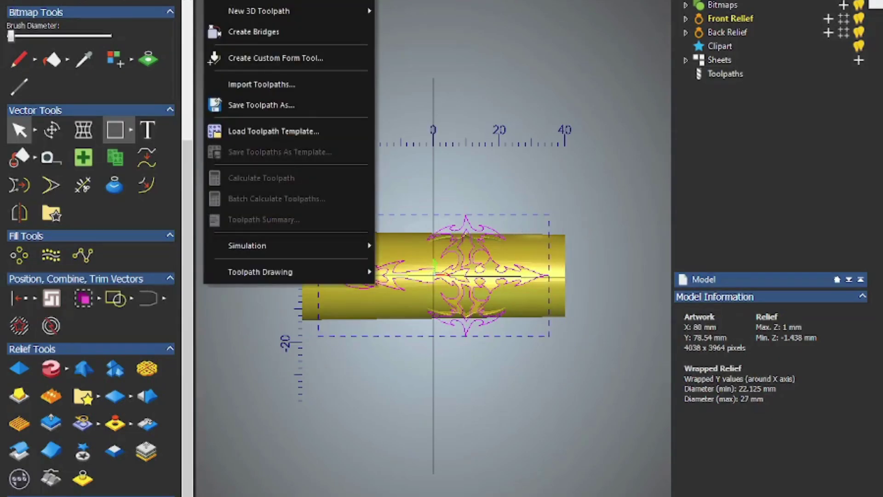
mouse_move(251, 9)
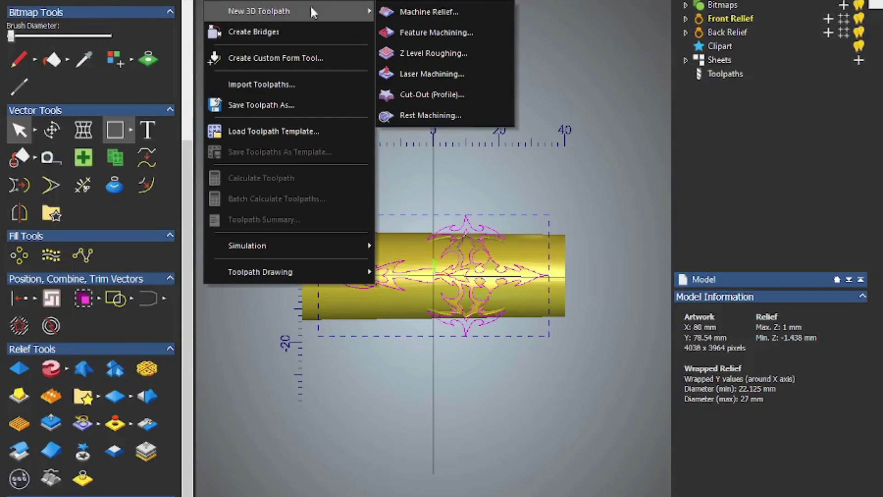
left_click(422, 11)
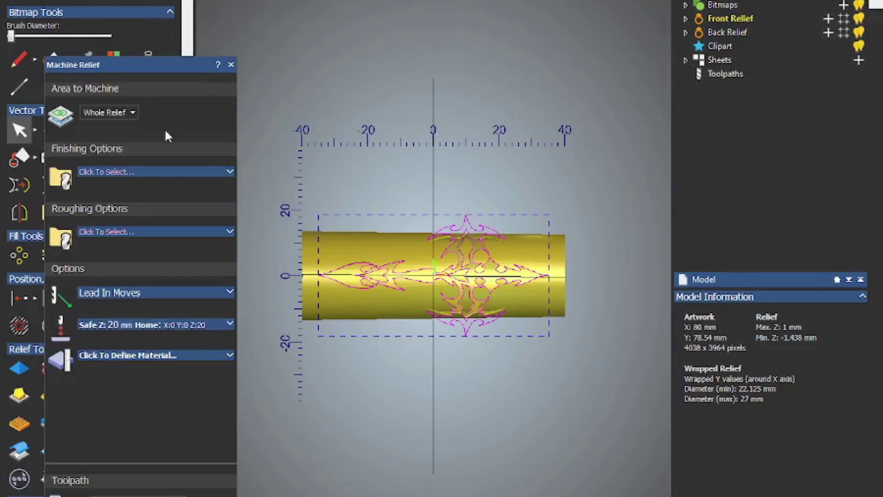
left_click(126, 114)
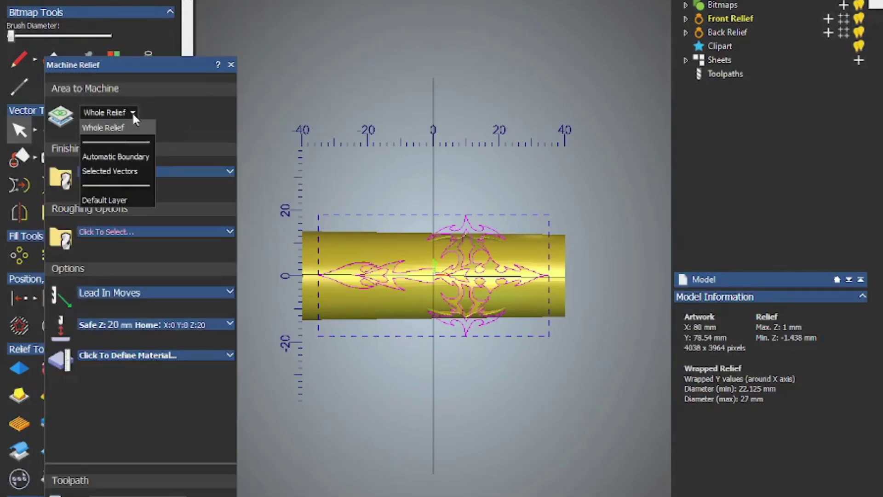
left_click(127, 173)
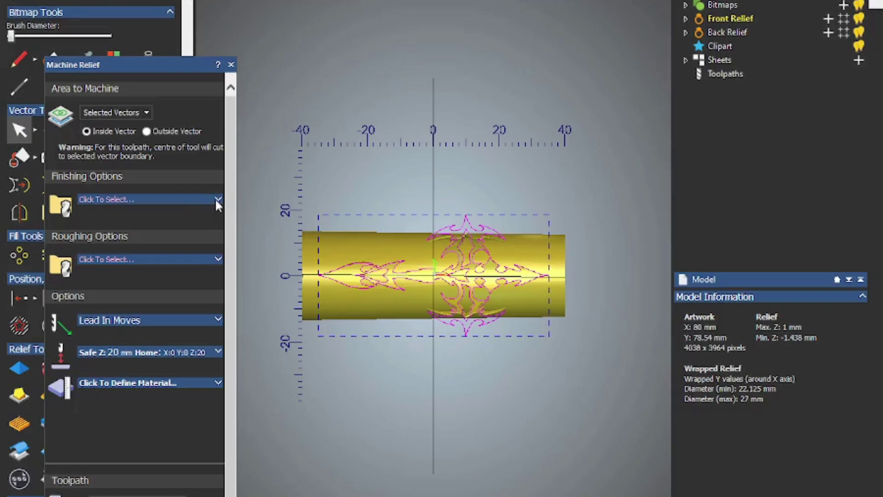
Choose Engrave 3.17mm 0.1 20 as finishing tool and set 2.438 mm material thickness
left_click(215, 199)
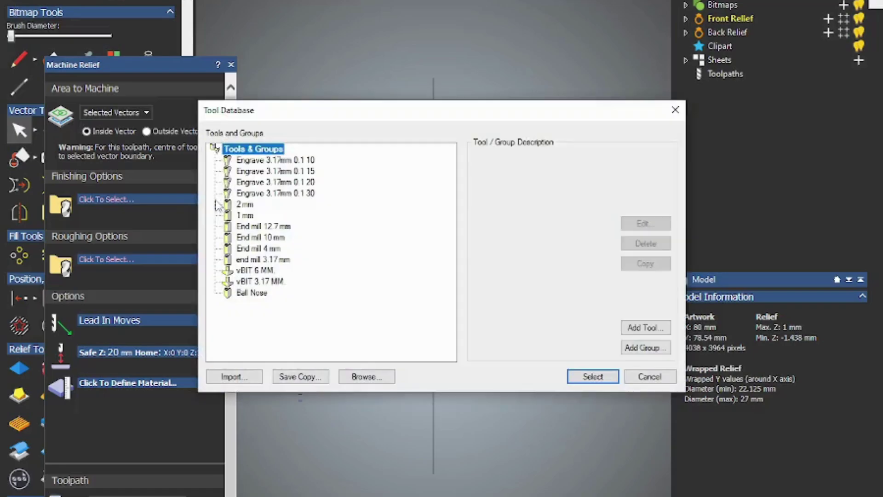
left_click(289, 183)
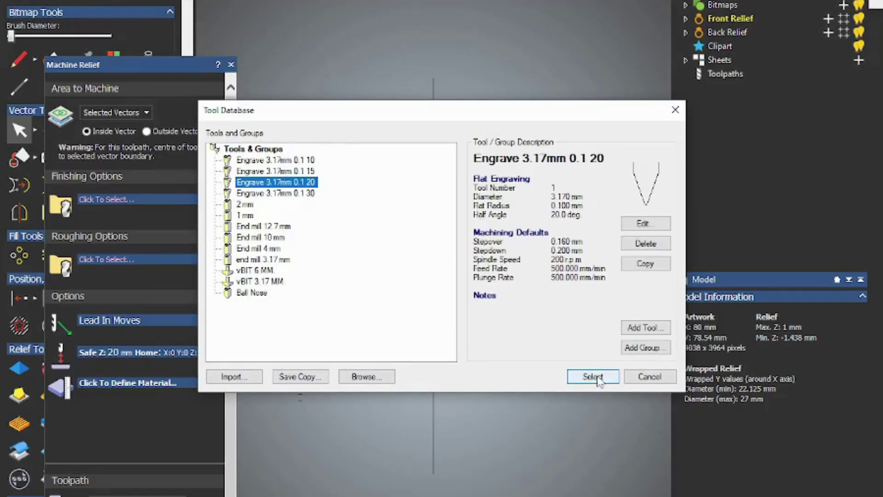
left_click(593, 376)
scroll(214, 394, "down", 3)
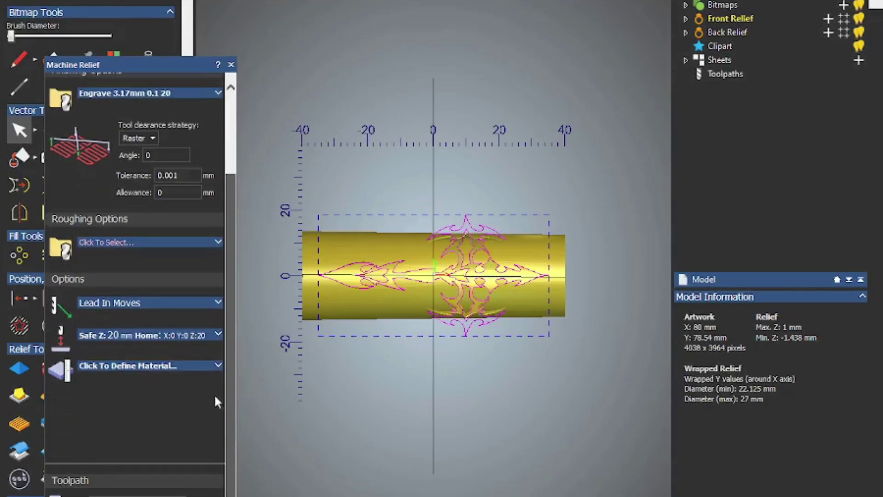
left_click(215, 367)
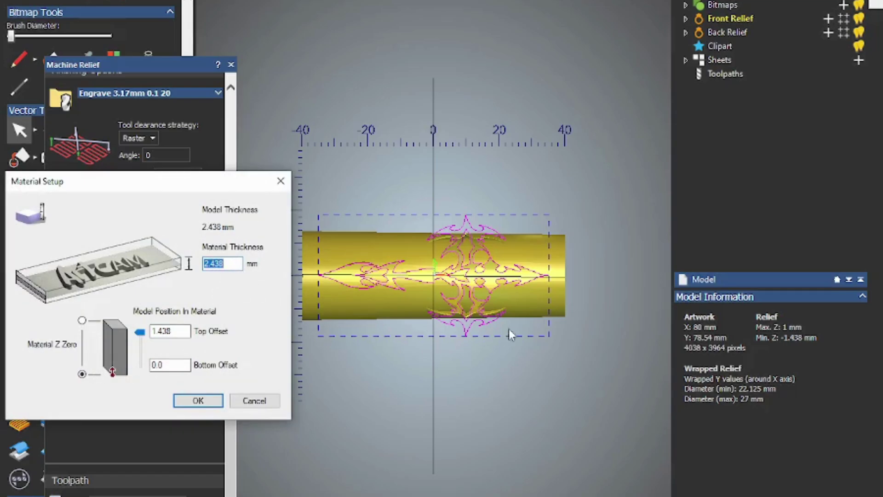
left_click(203, 404)
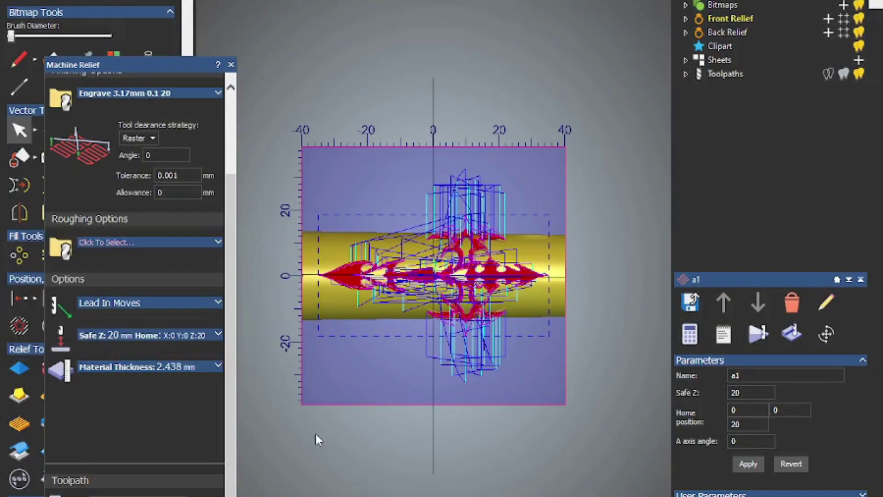
Leave the roughing tool unset and recalculate toolpath a1 with a 1.5 mm stepdown
left_click(214, 243)
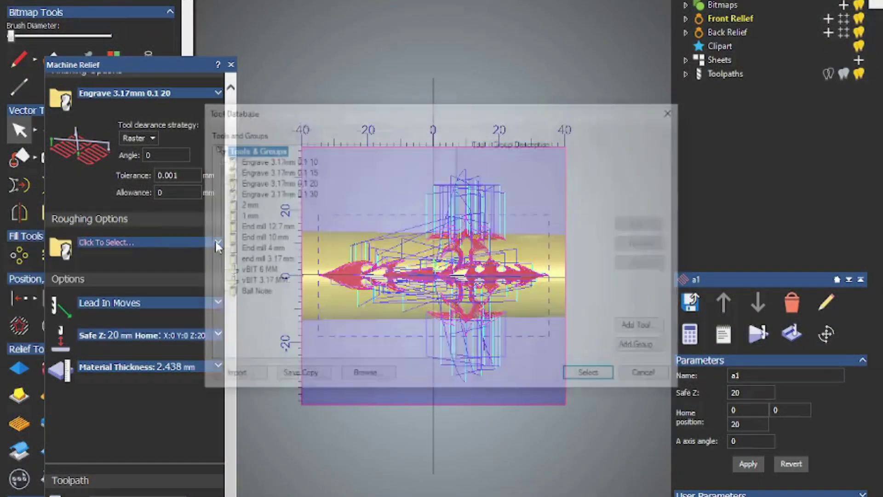
left_click(649, 376)
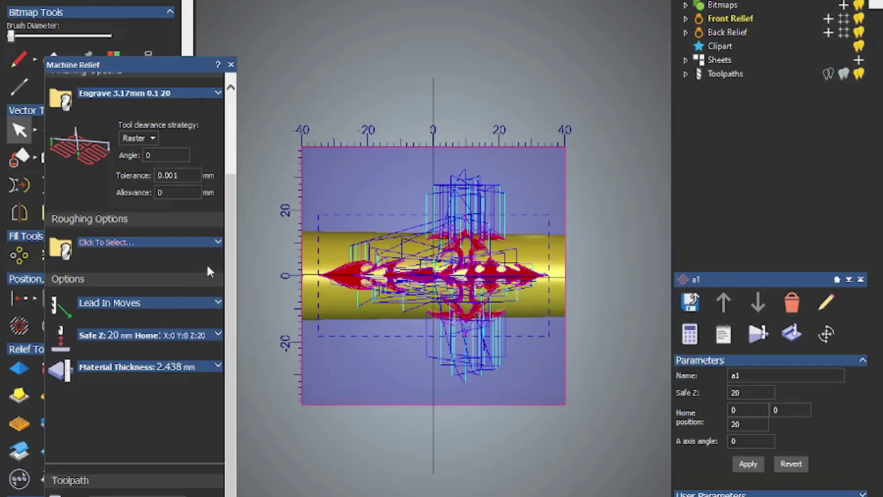
left_click(219, 94)
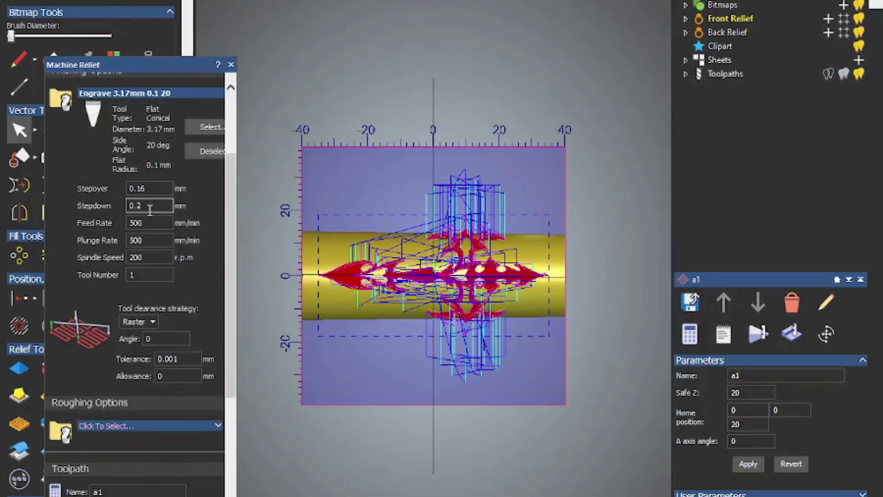
left_click_drag(150, 208, 39, 200)
type("1.5")
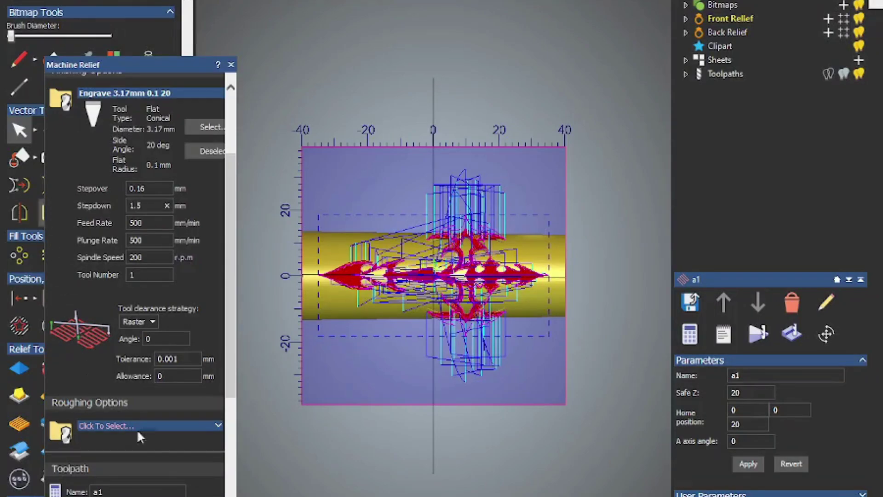
left_click(138, 496)
Orbit the 3D view to inspect a1's finishing passes across the wrapped cylinder
scroll(437, 275, "up", 2)
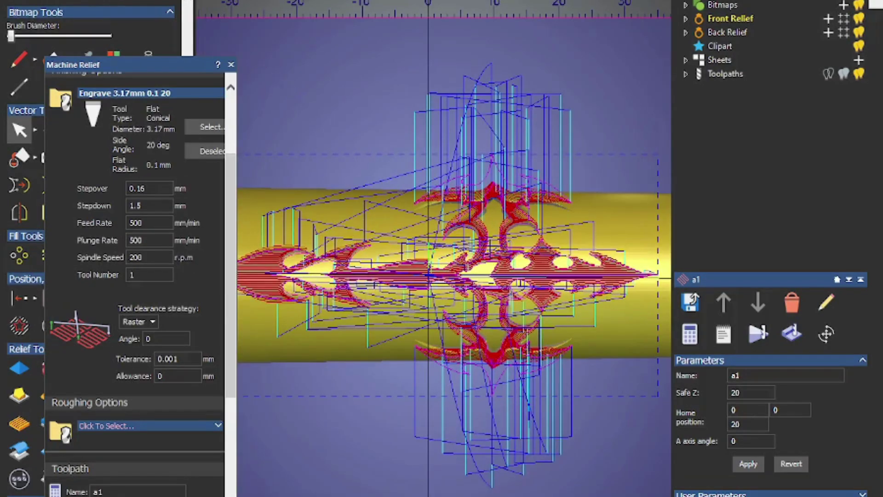
middle_click_drag(514, 159, 515, 144)
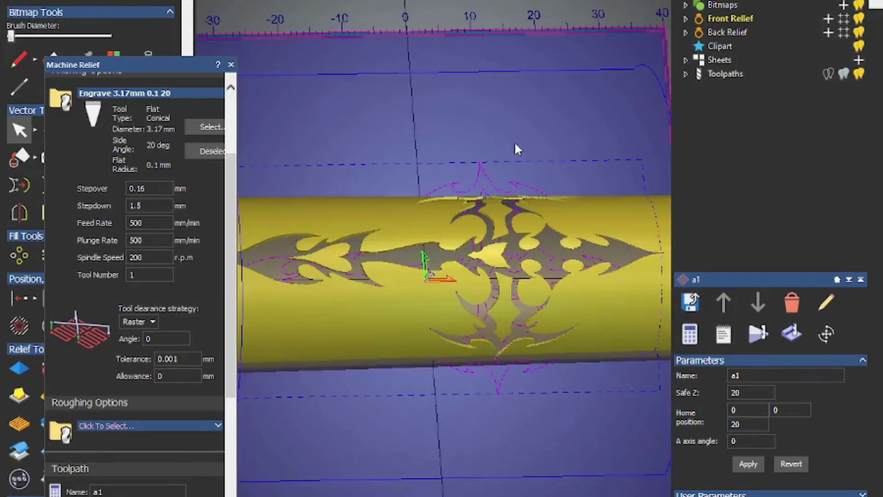
left_click_drag(508, 116, 497, 190)
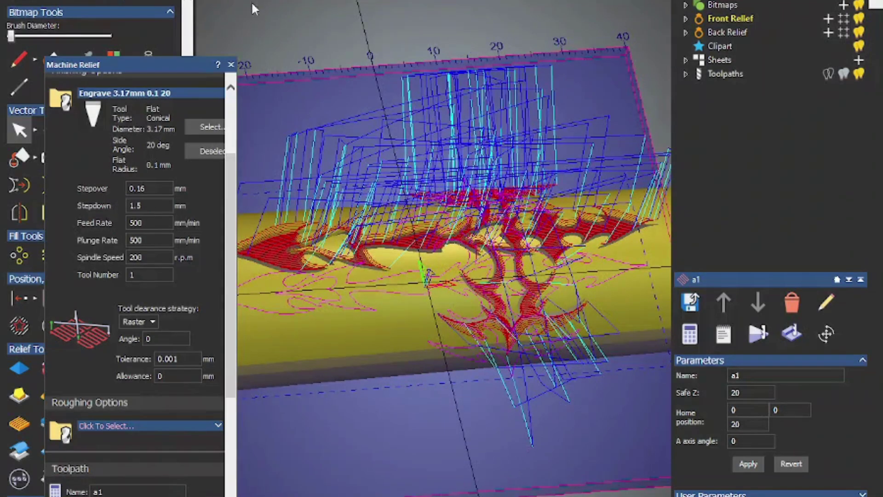
left_click(232, 0)
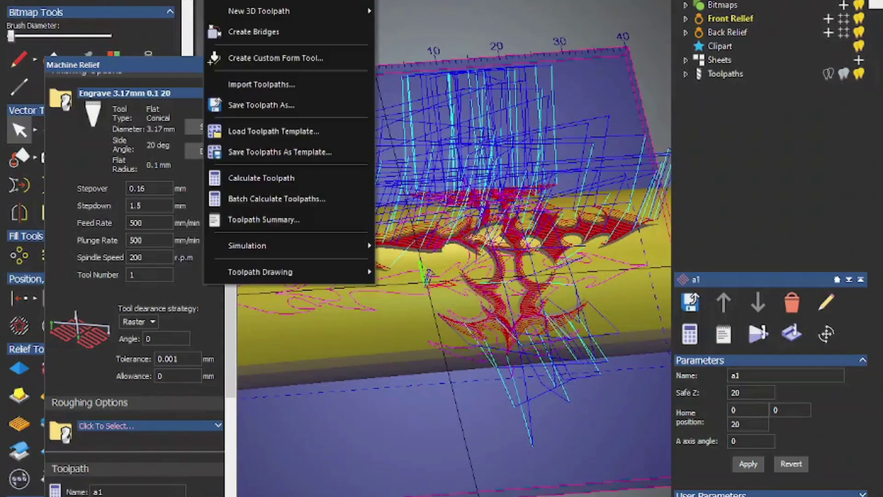
Rename the output file to n4_26.5_80 and save toolpath a1 as GRBL Rotary YA (mm) G-code
left_click(262, 105)
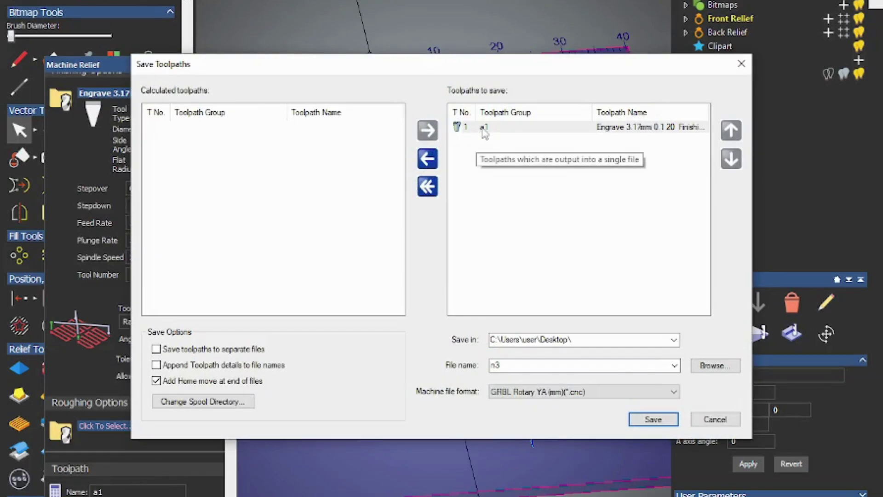
double_click(525, 365)
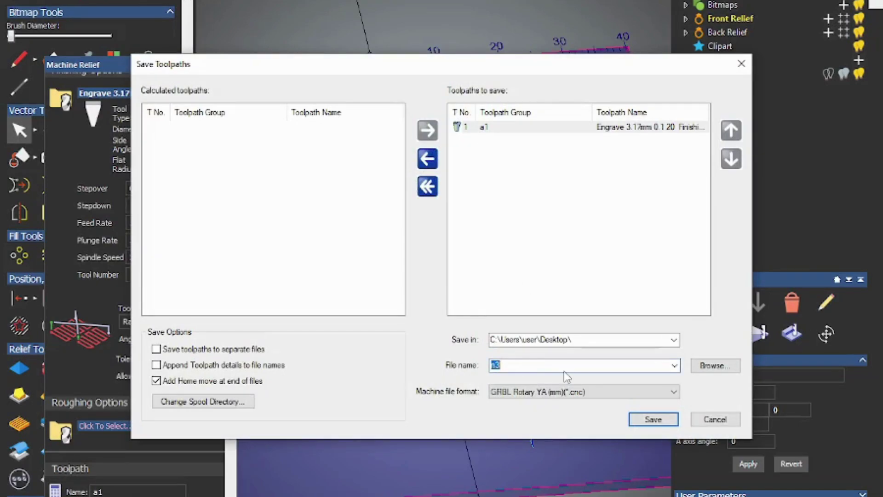
key("Right")
key("BackSpace")
type("4_26.5_80")
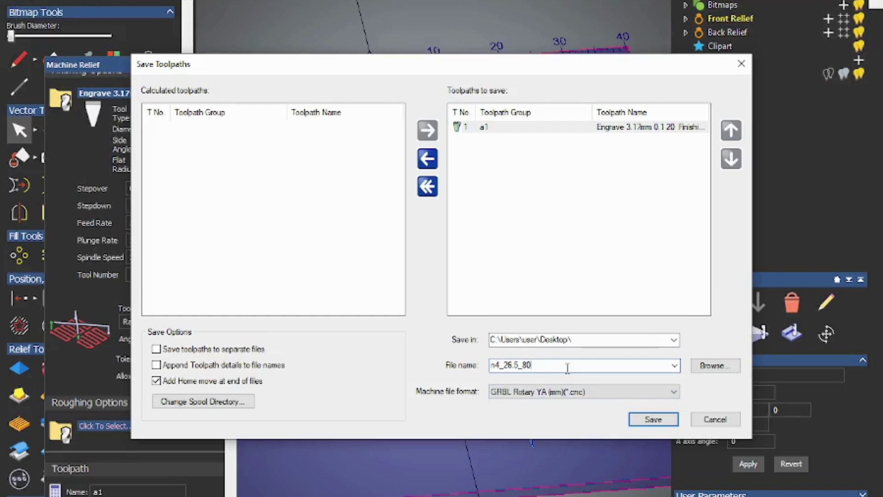
left_click(652, 424)
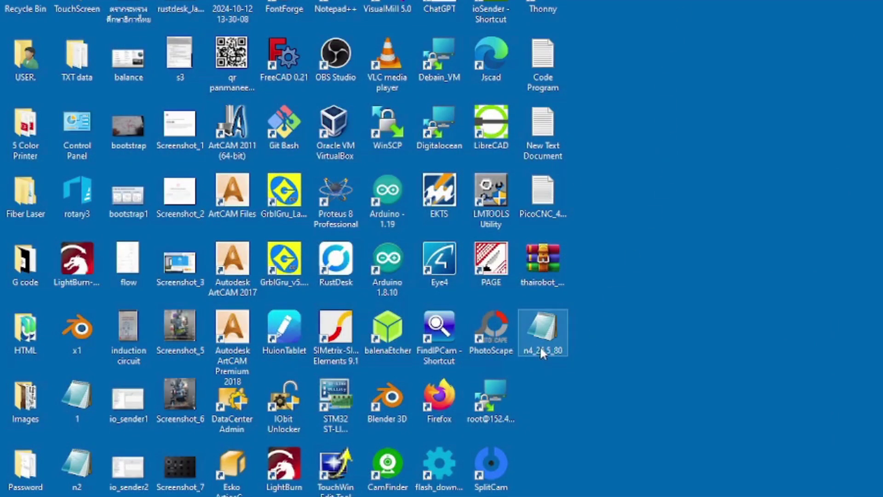
Open n4_26.5_80 in maximized Notepad, look over its G01 A/X/Z moves, then close it
double_click(539, 346)
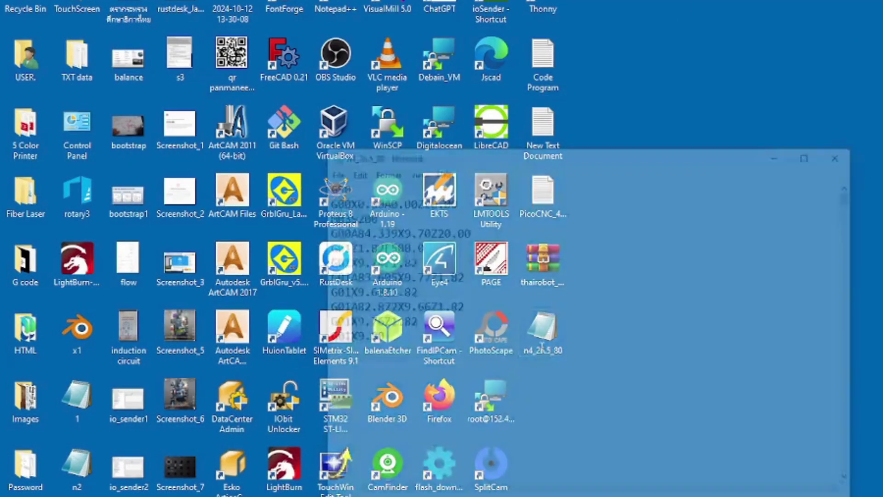
left_click(816, 154)
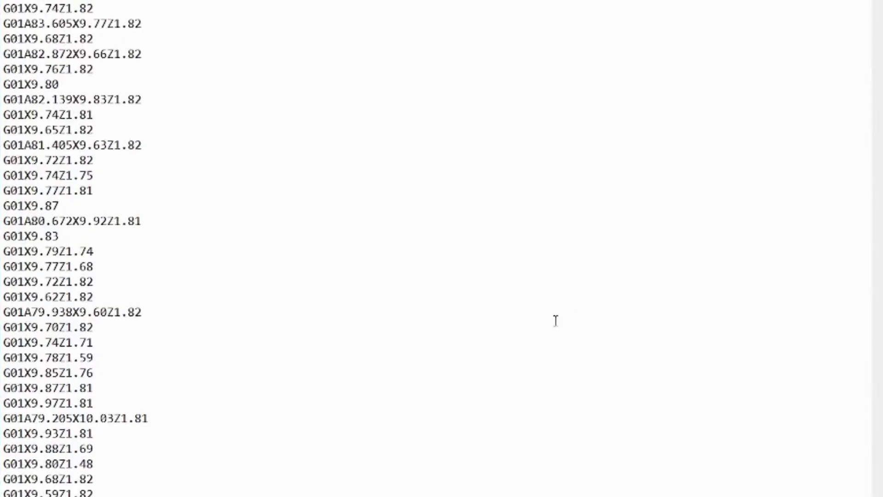
scroll(556, 321, "down", 7)
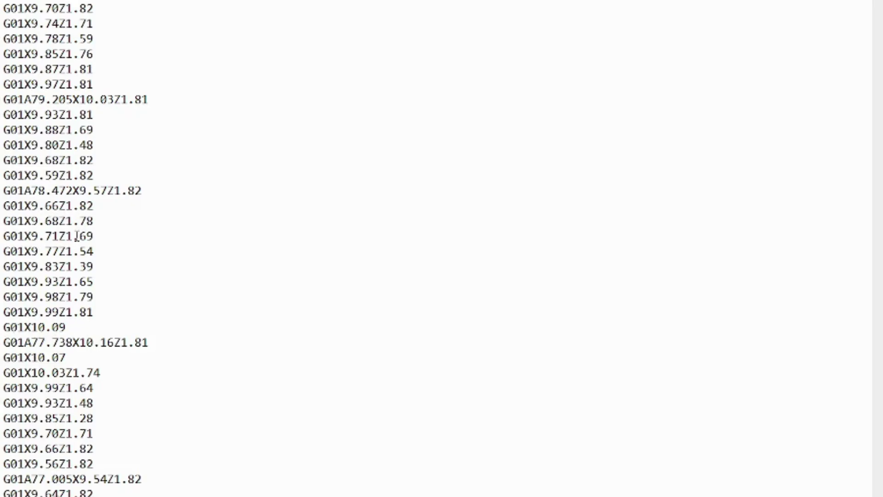
scroll(118, 272, "up", 7)
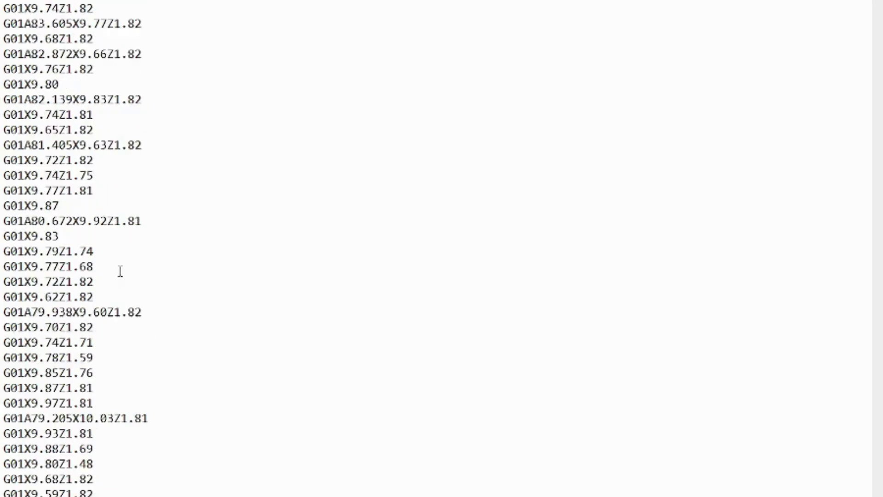
scroll(119, 269, "down", 1)
scroll(110, 152, "up", 1)
scroll(212, 179, "down", 6)
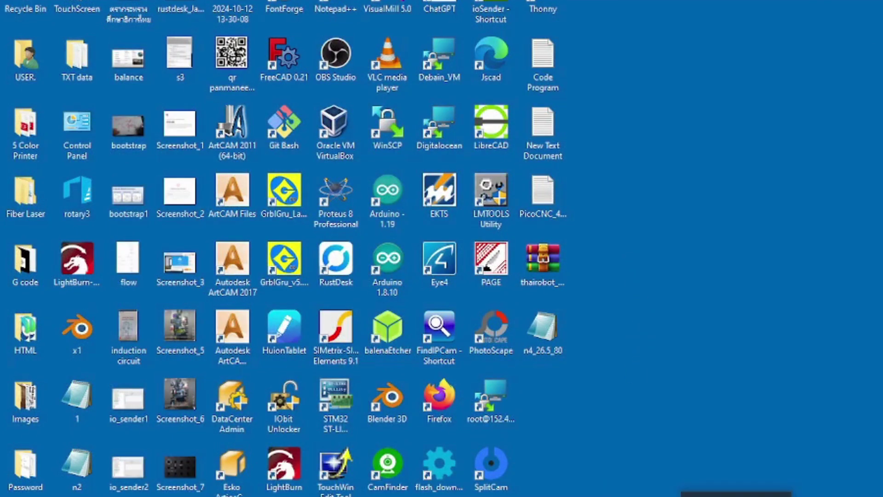
right_click(772, 496)
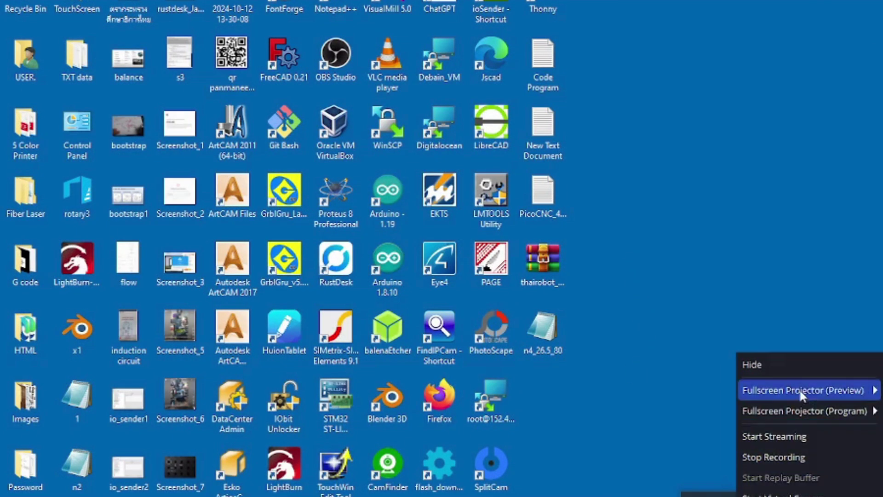